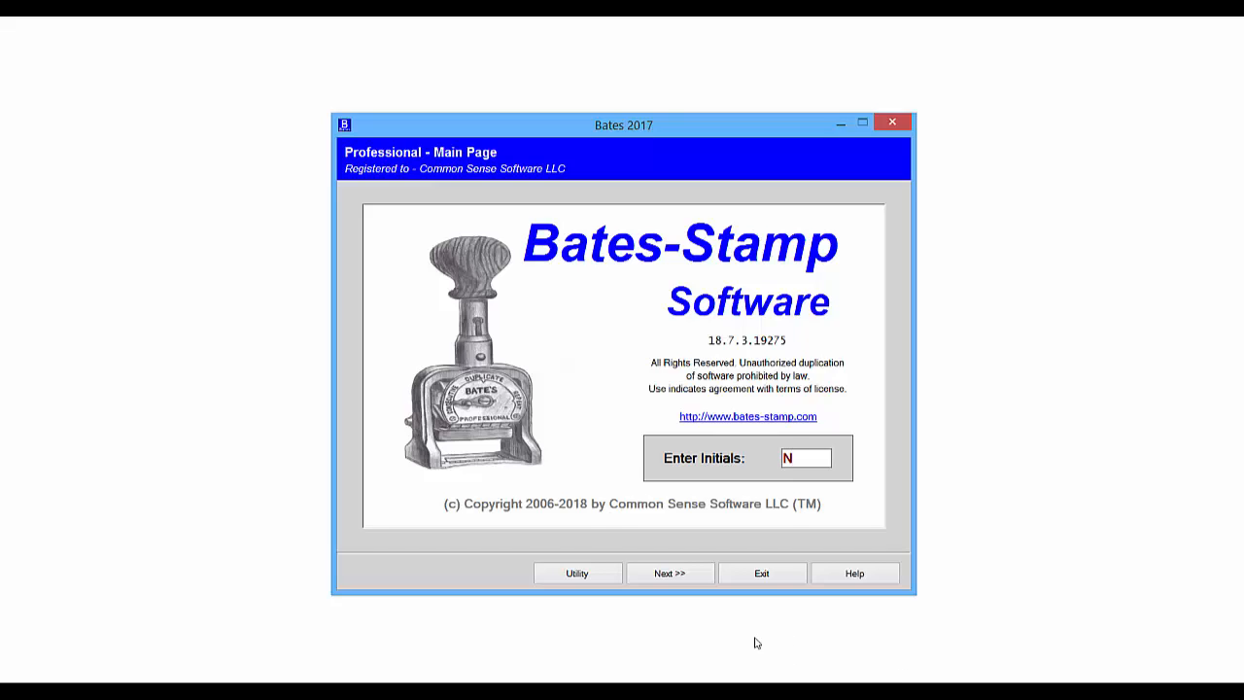
Start an electronic documents project and add PDF_DOCUMENT_1.pdf, PDF_DOCUMENT_2.pdf and PDF_DOCUMENT_3.pdf from the PDF test demo files folder
{"action": "left_click", "coordinate": [680, 576]}
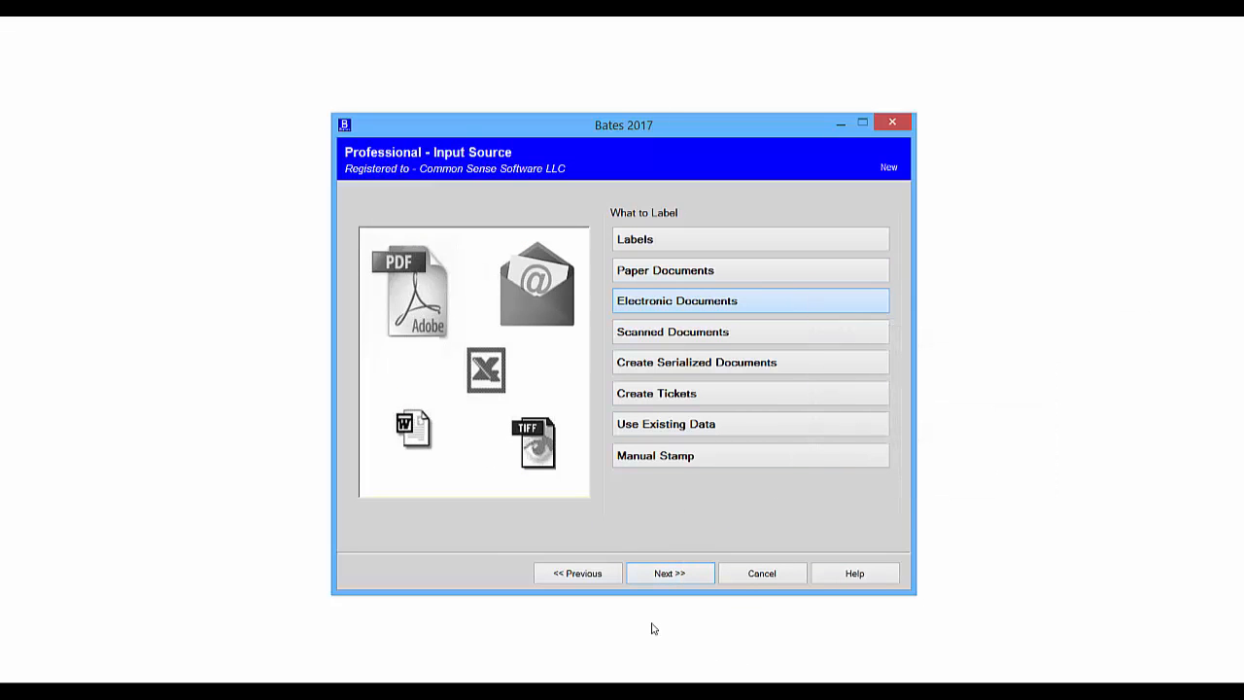
{"action": "left_click", "coordinate": [676, 576]}
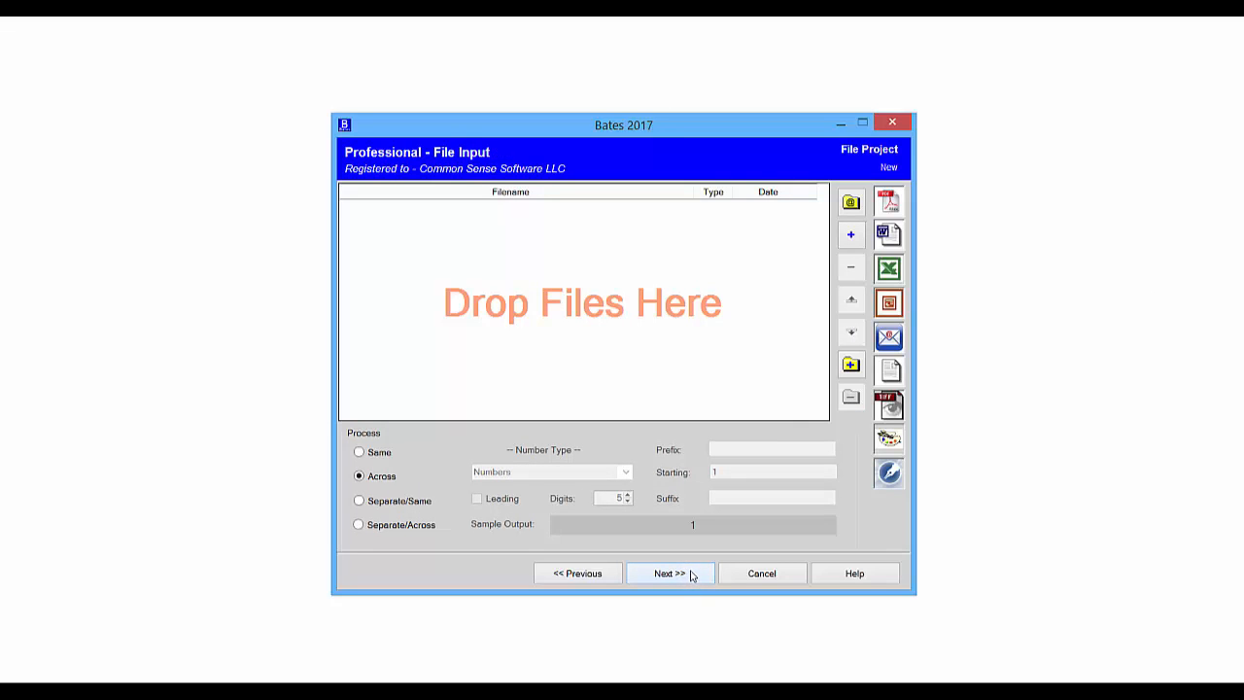
{"action": "left_click", "coordinate": [850, 234]}
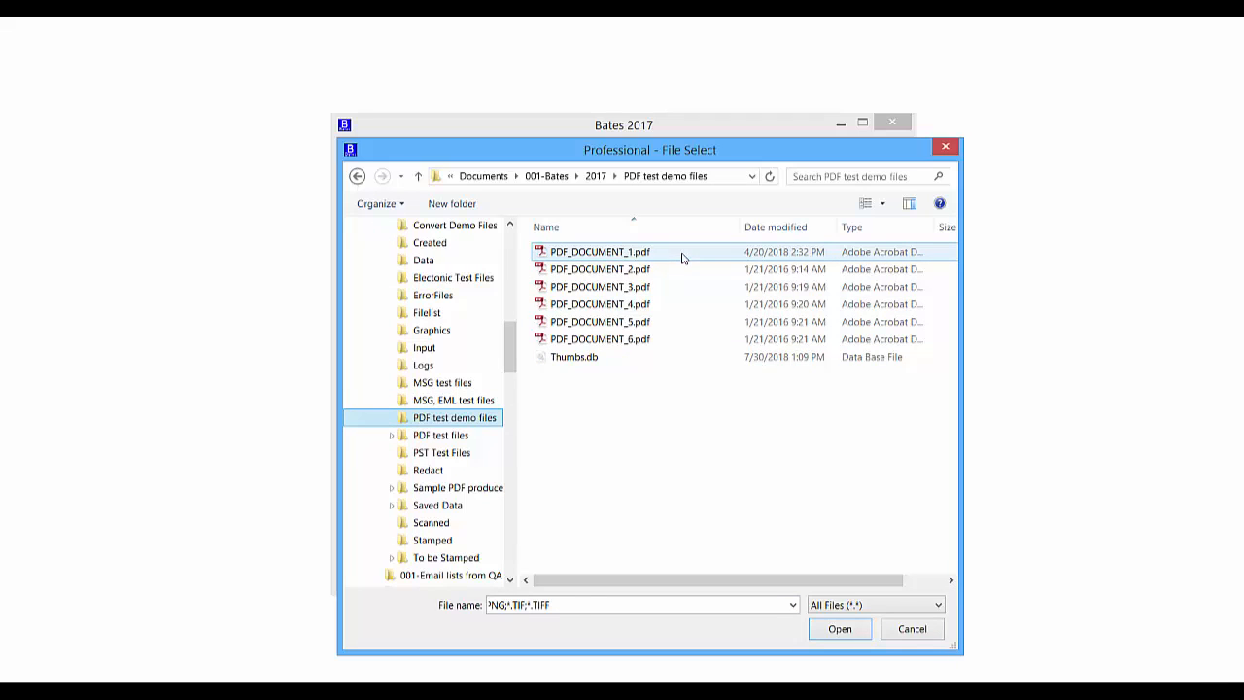
{"action": "left_click", "coordinate": [683, 256]}
{"action": "left_click", "coordinate": [686, 271], "text": "ctrl"}
{"action": "left_click", "coordinate": [687, 287], "text": "ctrl"}
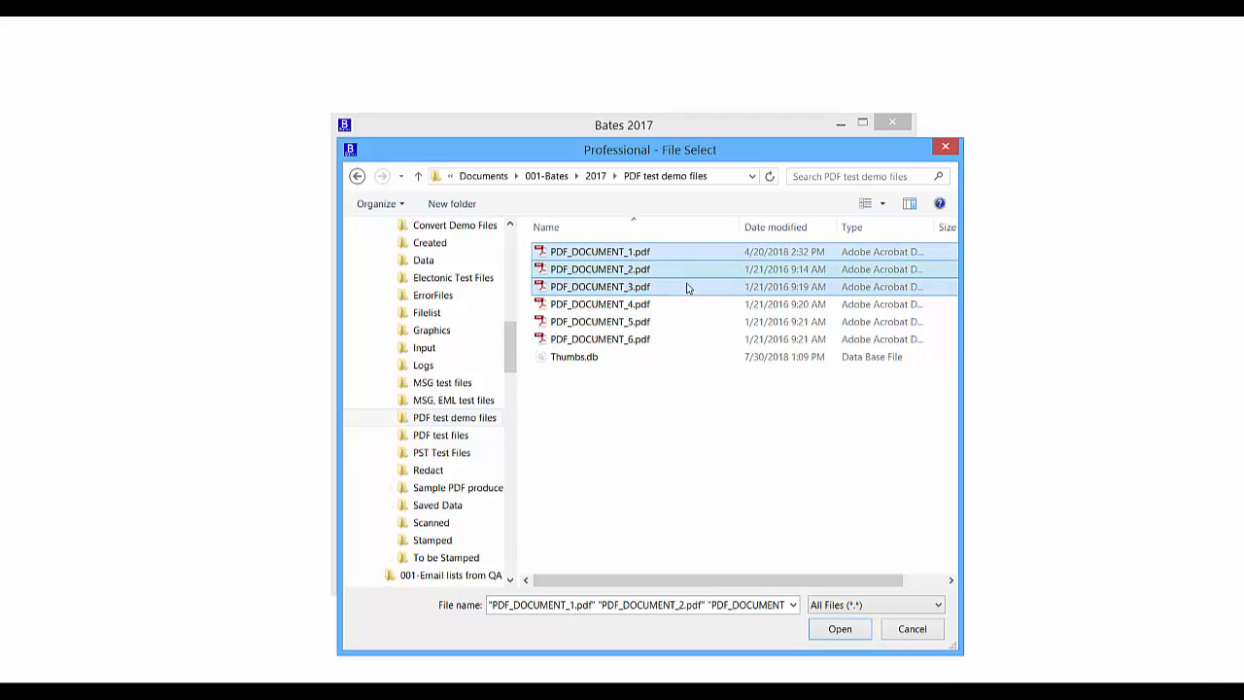
{"action": "left_click", "coordinate": [841, 630]}
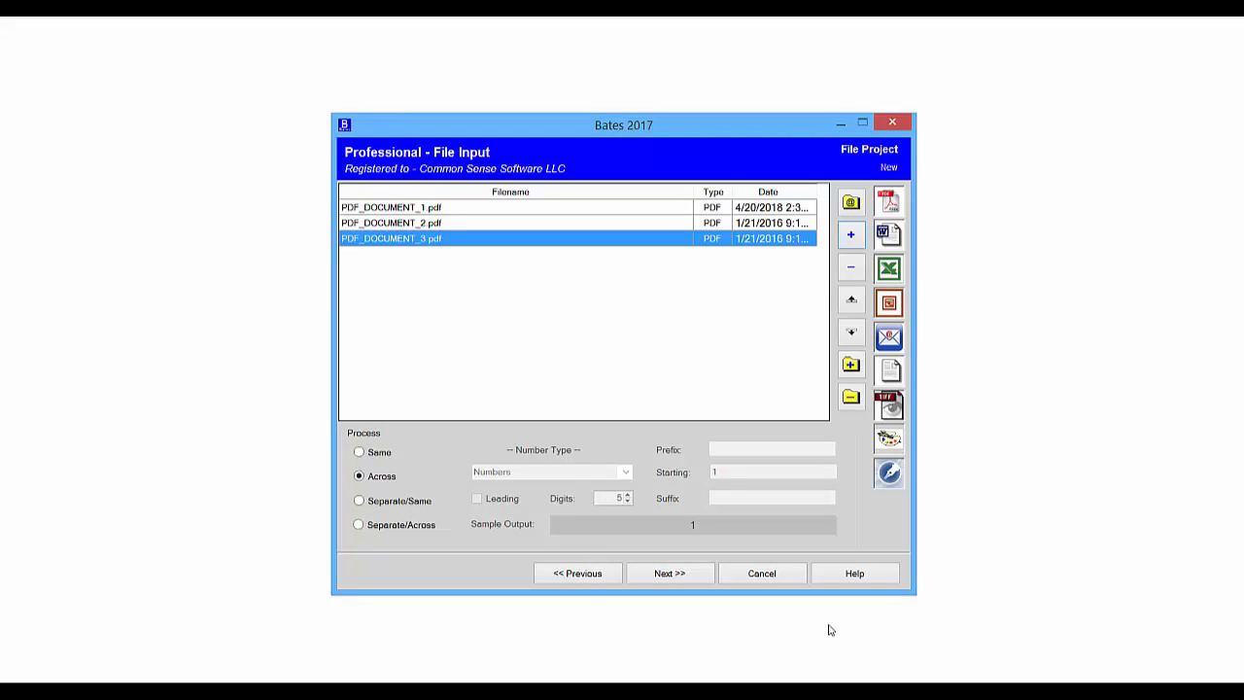
Accept the sequential default label type and enter Existing Data as the client name in the customer info
{"action": "left_click", "coordinate": [680, 575]}
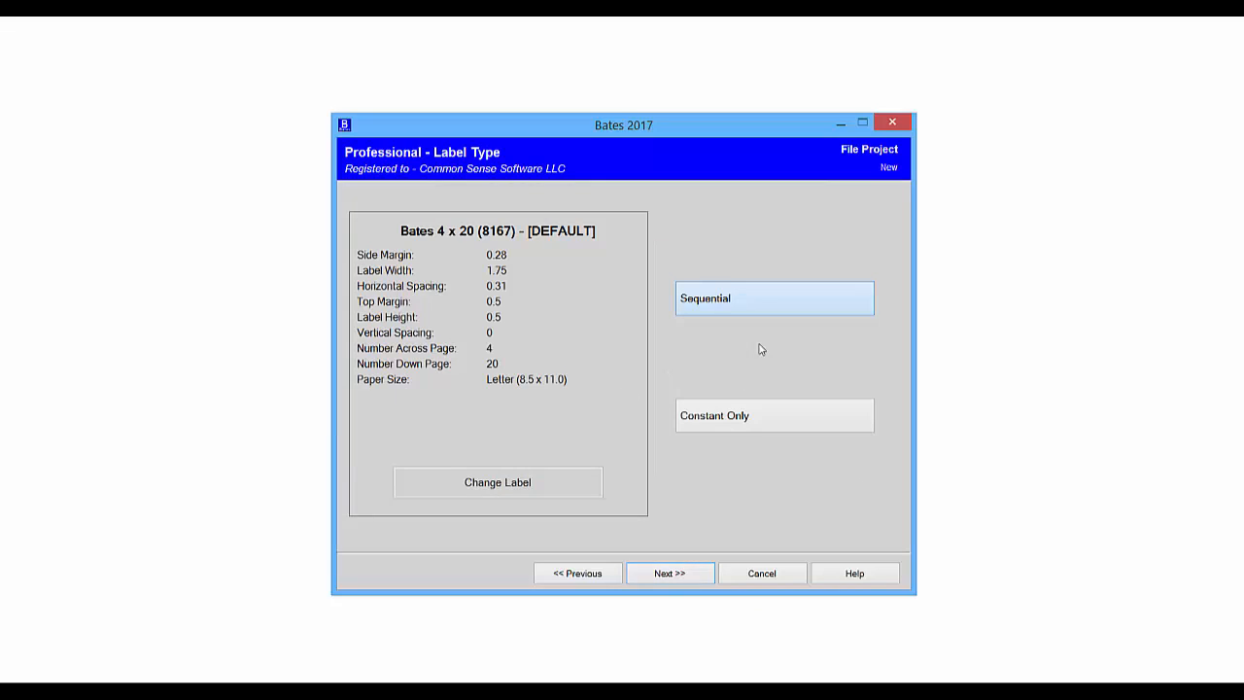
{"action": "left_click", "coordinate": [673, 575]}
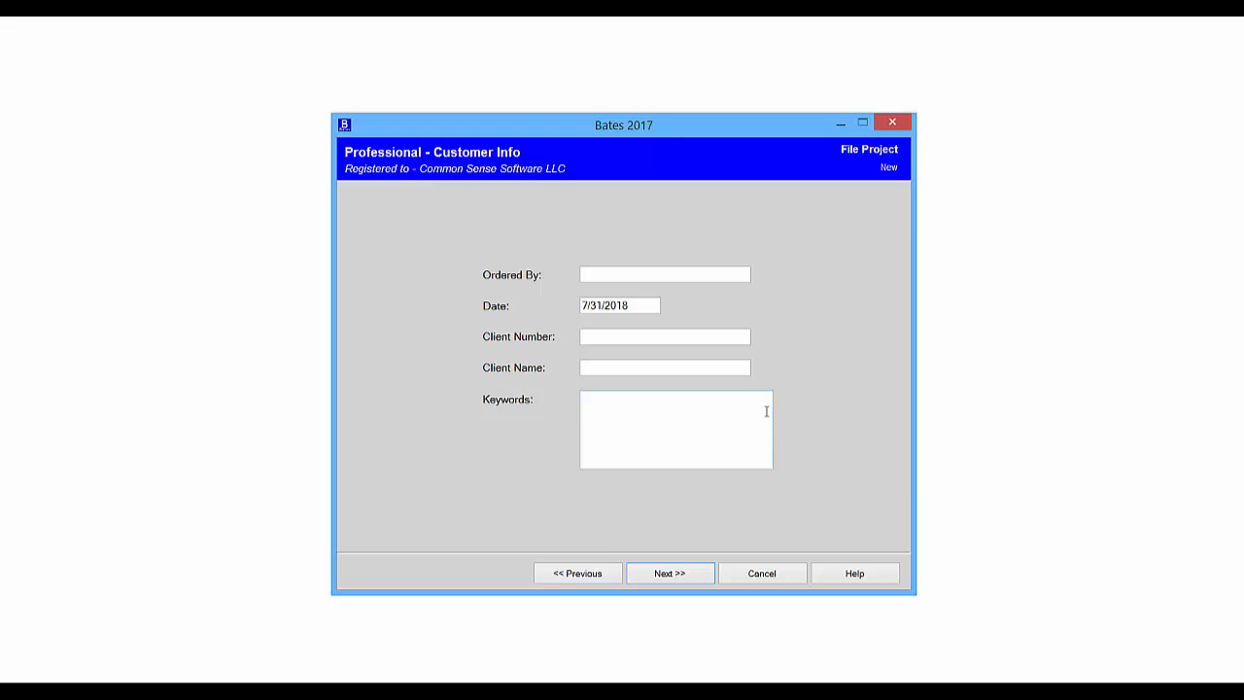
{"action": "left_click", "coordinate": [613, 367]}
{"action": "type", "text": "Exis"}
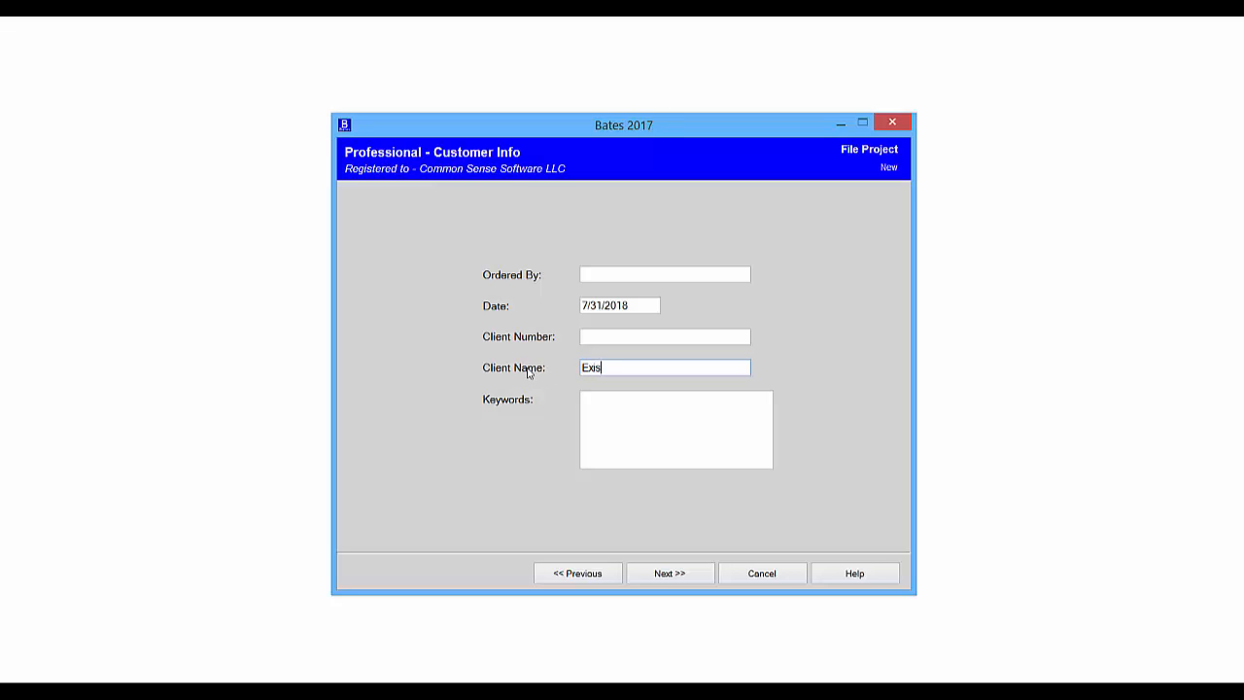
{"action": "type", "text": "ting Data"}
{"action": "left_click", "coordinate": [678, 575]}
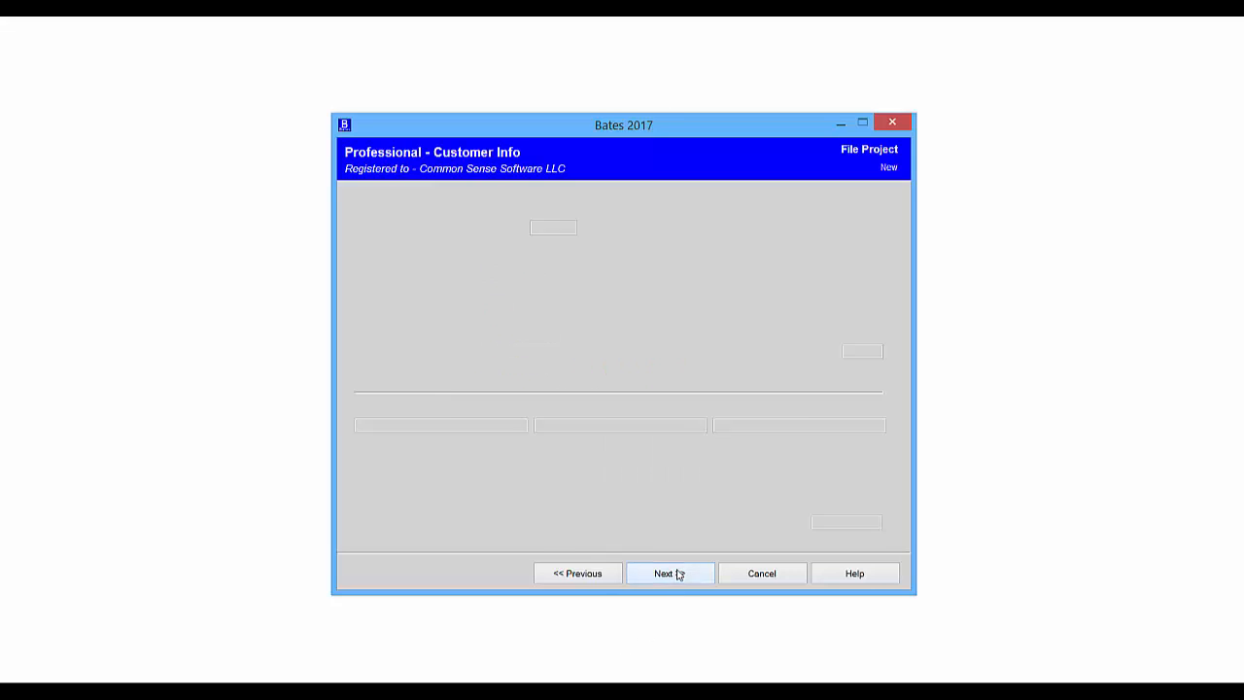
Set the starting number of the stamp to 1 and accept the additional info
{"action": "left_click", "coordinate": [700, 425]}
{"action": "key", "text": "BackSpace"}
{"action": "key", "text": "BackSpace"}
{"action": "type", "text": "1"}
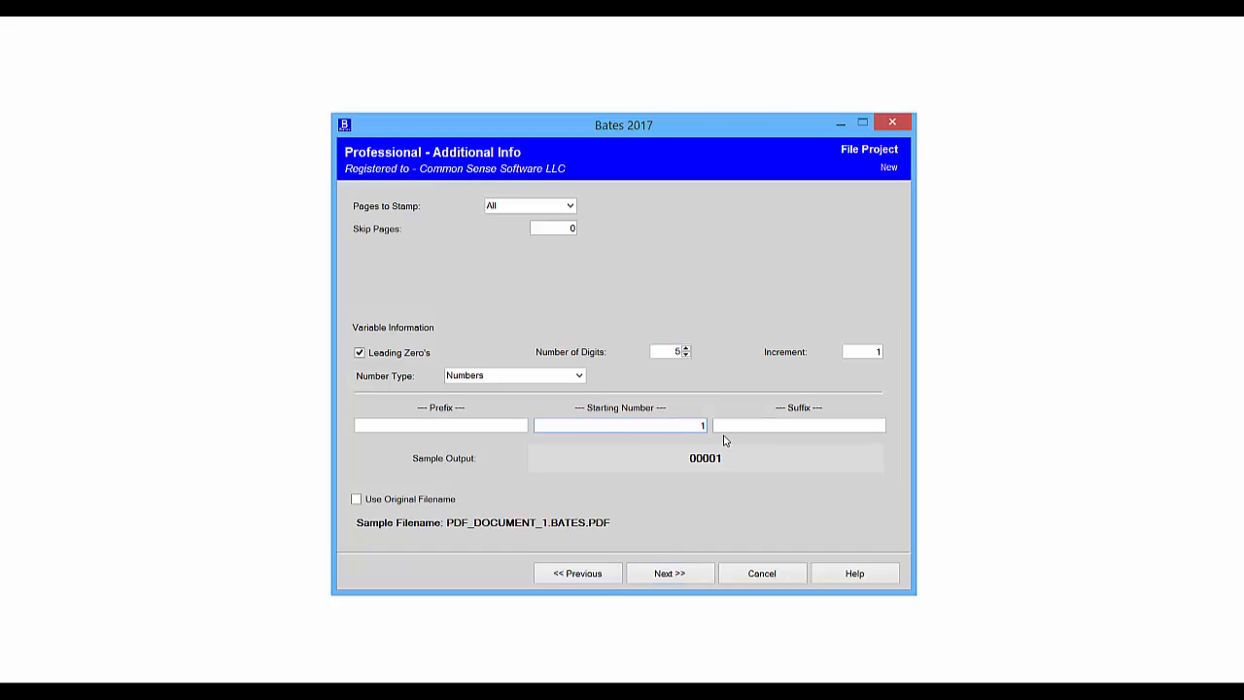
{"action": "left_click", "coordinate": [673, 574]}
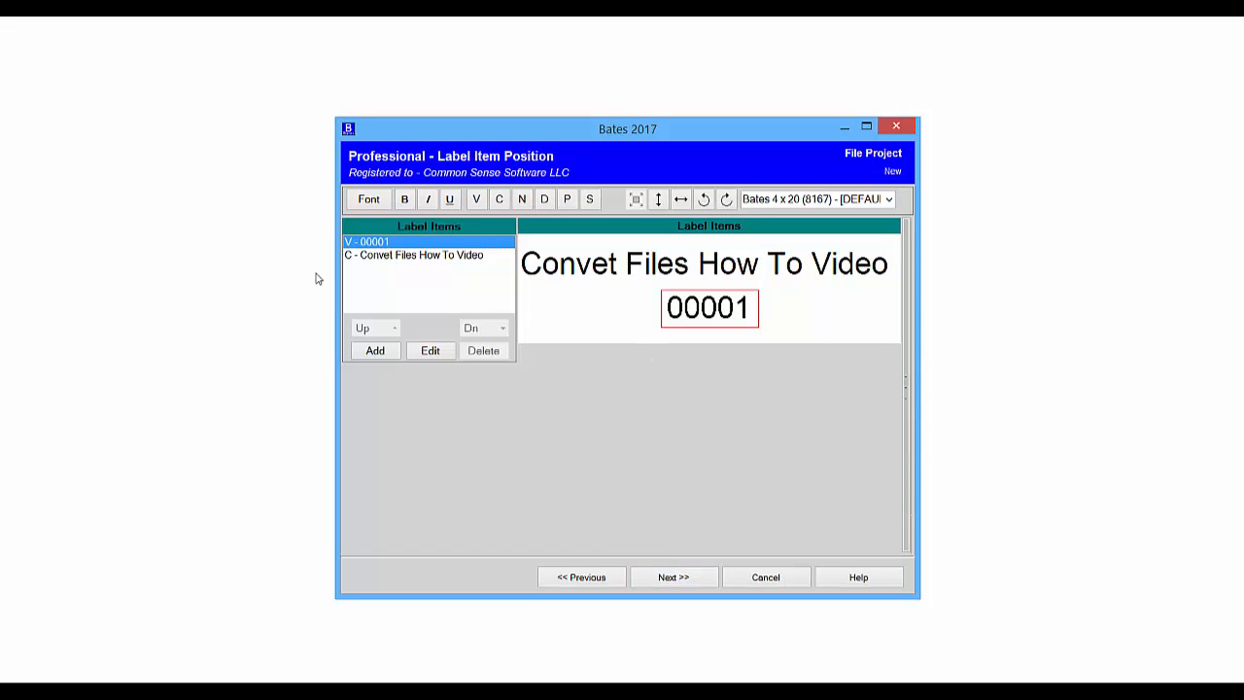
Change the constant label item's text to "Existing Data How To Video"
{"action": "left_click", "coordinate": [394, 257]}
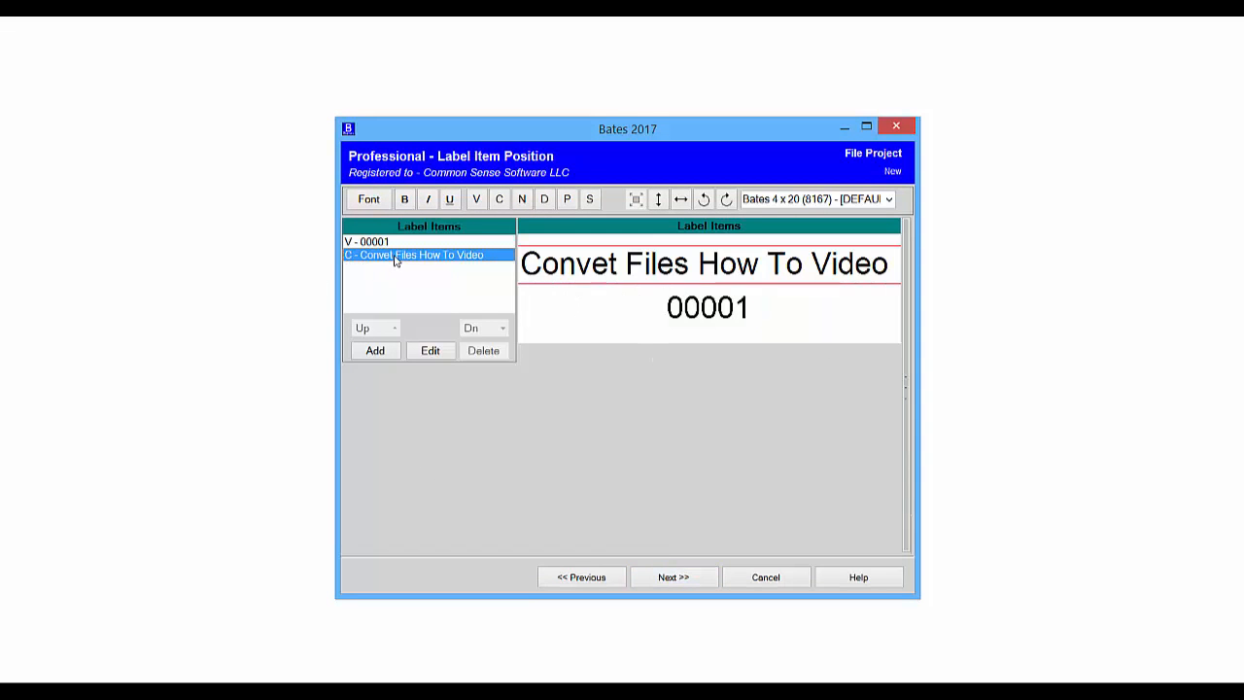
{"action": "left_click", "coordinate": [428, 350]}
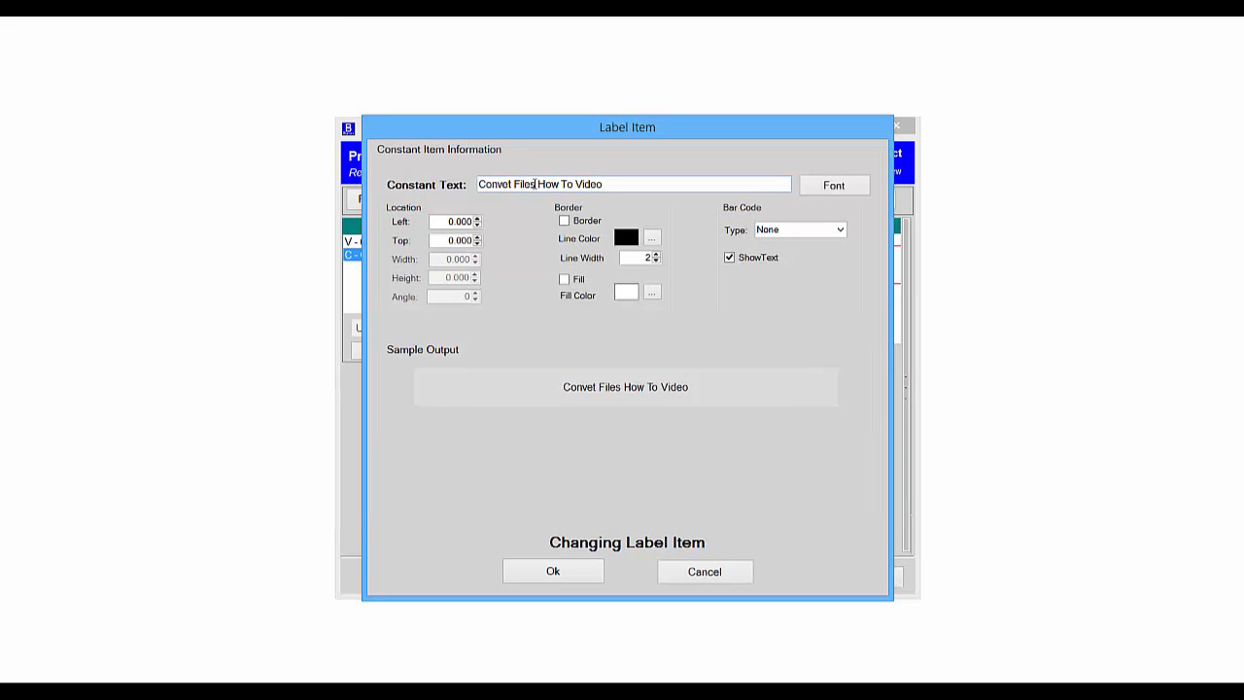
{"action": "left_click", "coordinate": [535, 184]}
{"action": "left_click_drag", "start_coordinate": [536, 184], "coordinate": [466, 183]}
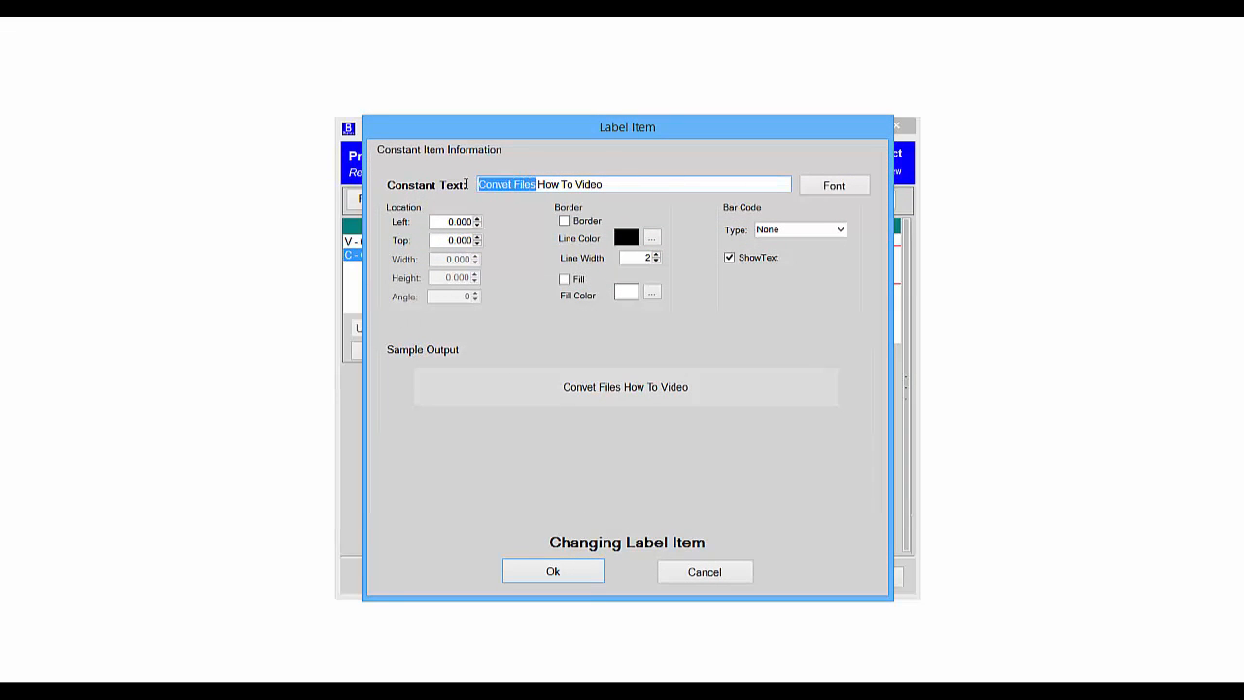
{"action": "type", "text": "E"}
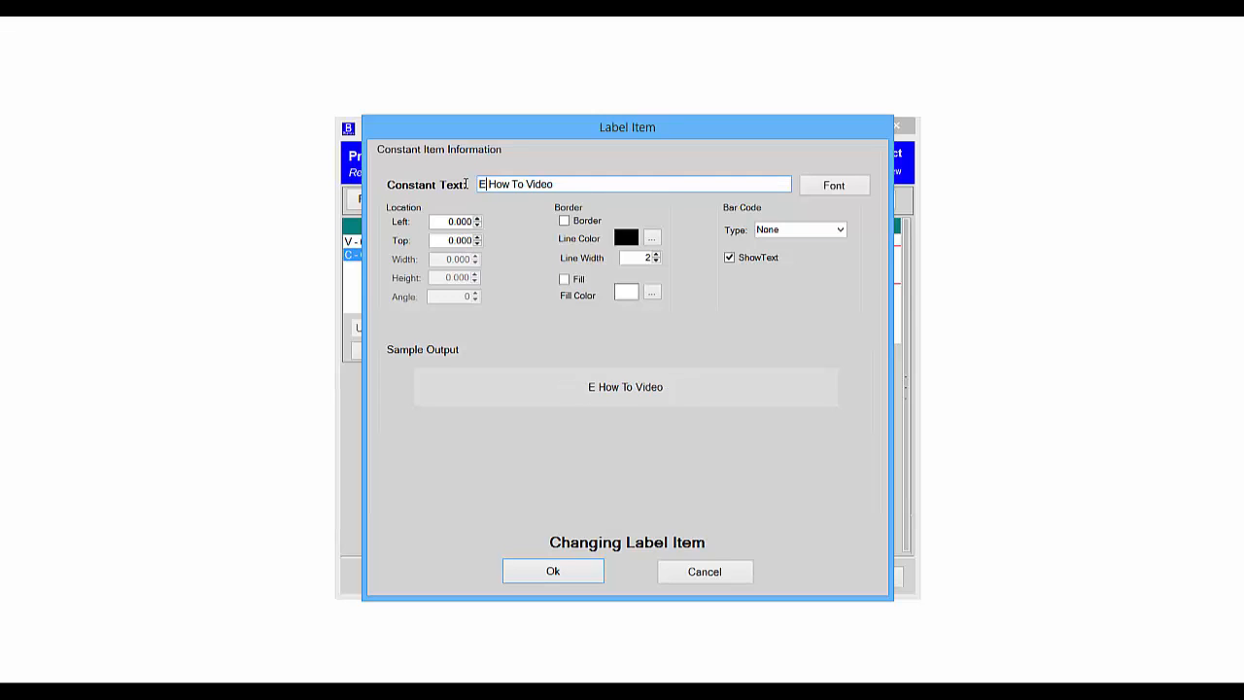
{"action": "type", "text": "xist"}
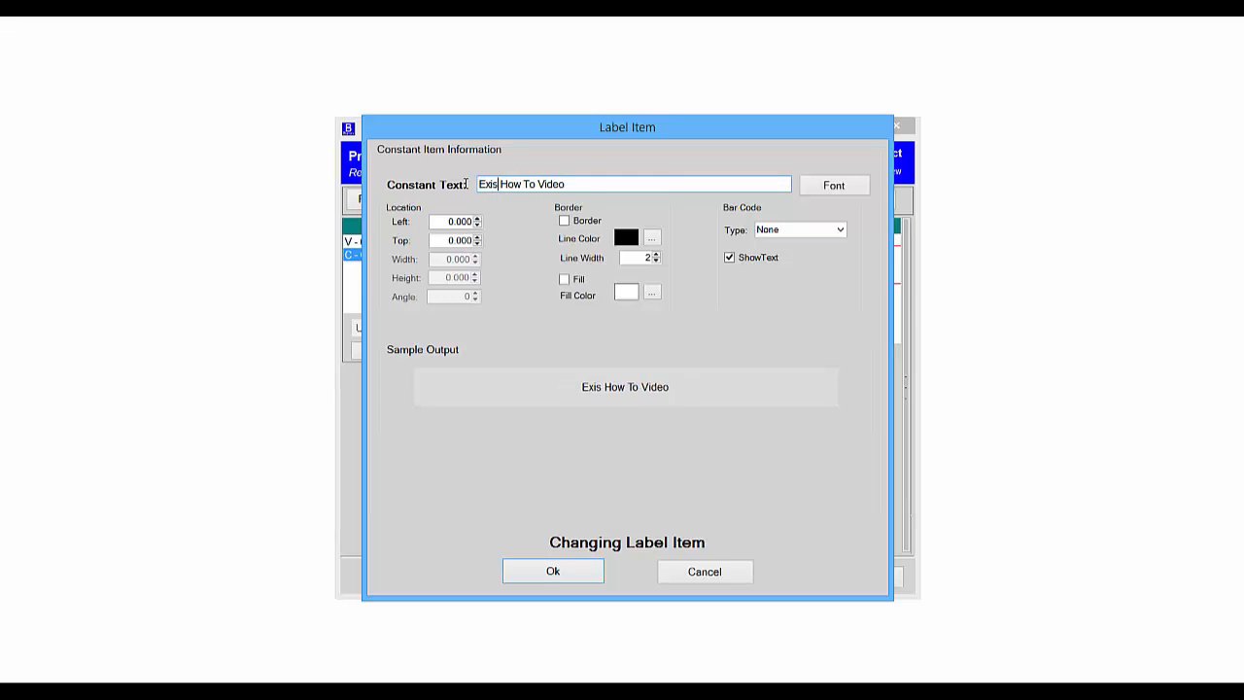
{"action": "type", "text": "ing Da"}
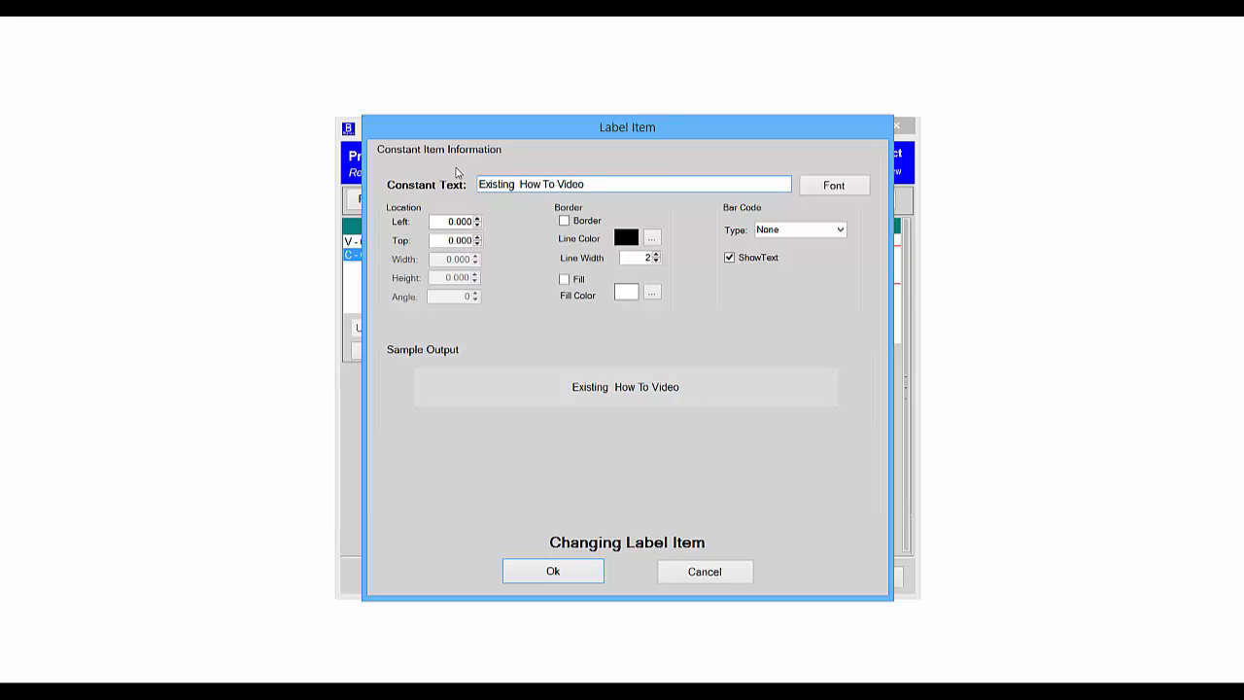
{"action": "type", "text": "ta"}
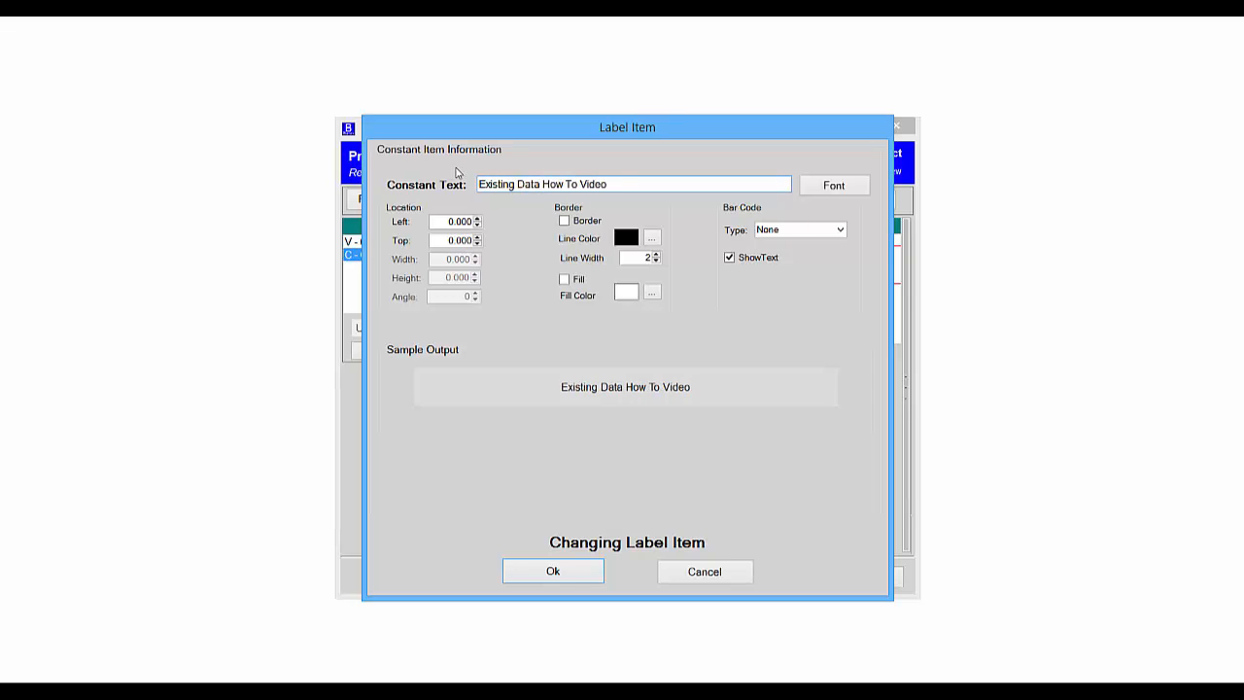
{"action": "left_click", "coordinate": [548, 575]}
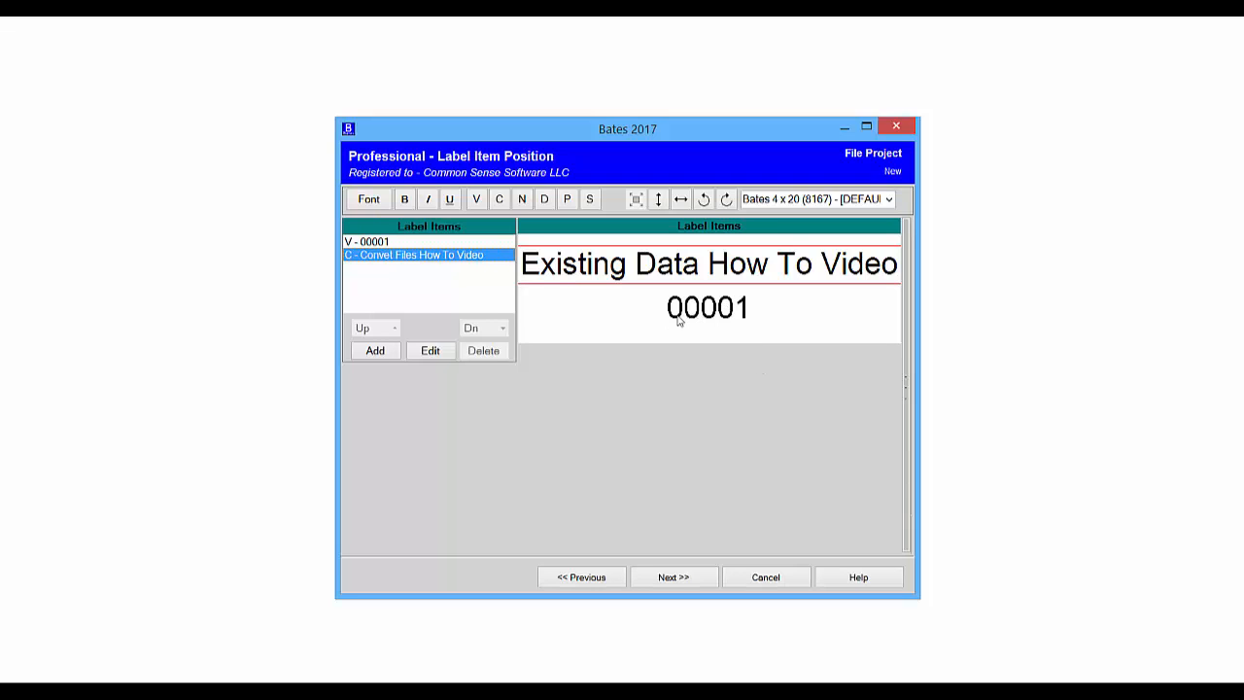
Keep the TL label location, process the documents to PDF files in the 003-Stamped directory and save the project data
{"action": "left_click", "coordinate": [667, 582]}
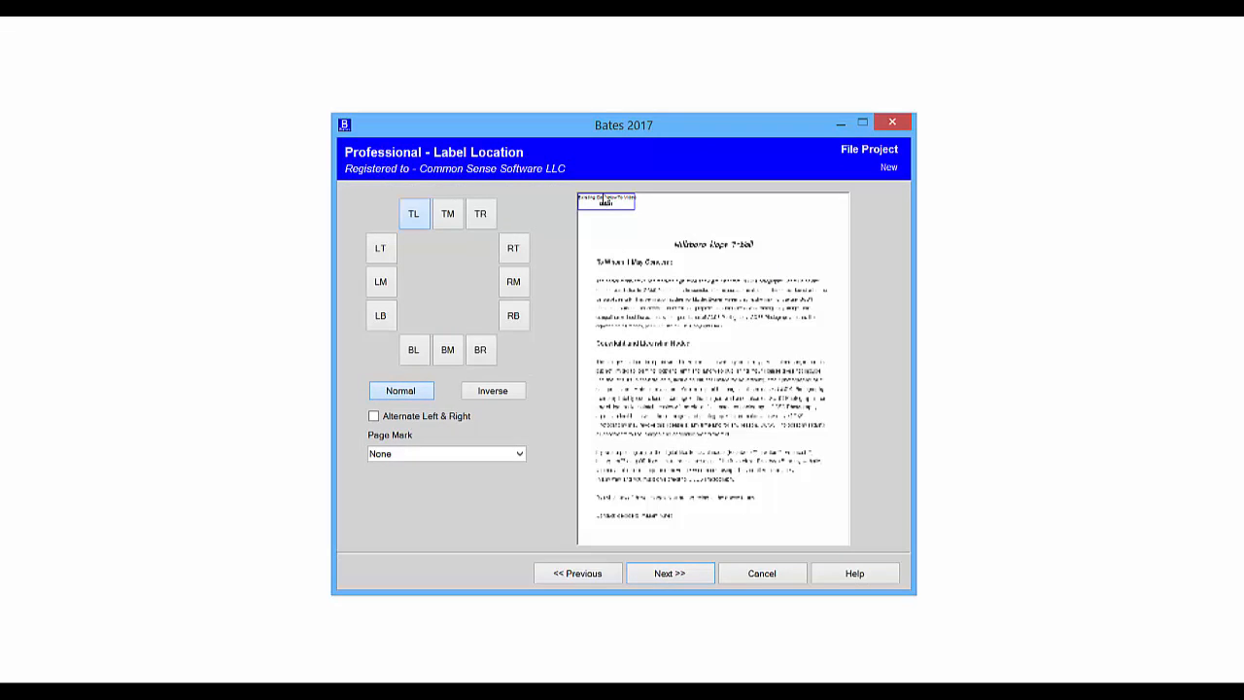
{"action": "left_click", "coordinate": [661, 574]}
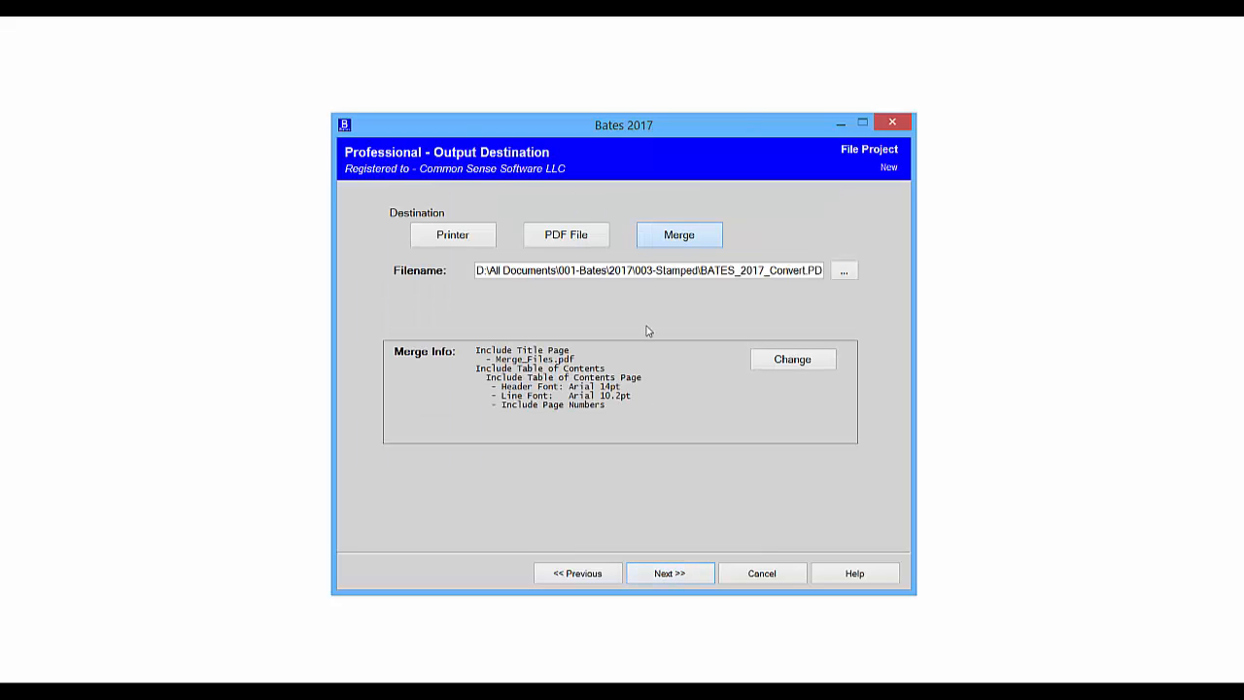
{"action": "left_click", "coordinate": [573, 234]}
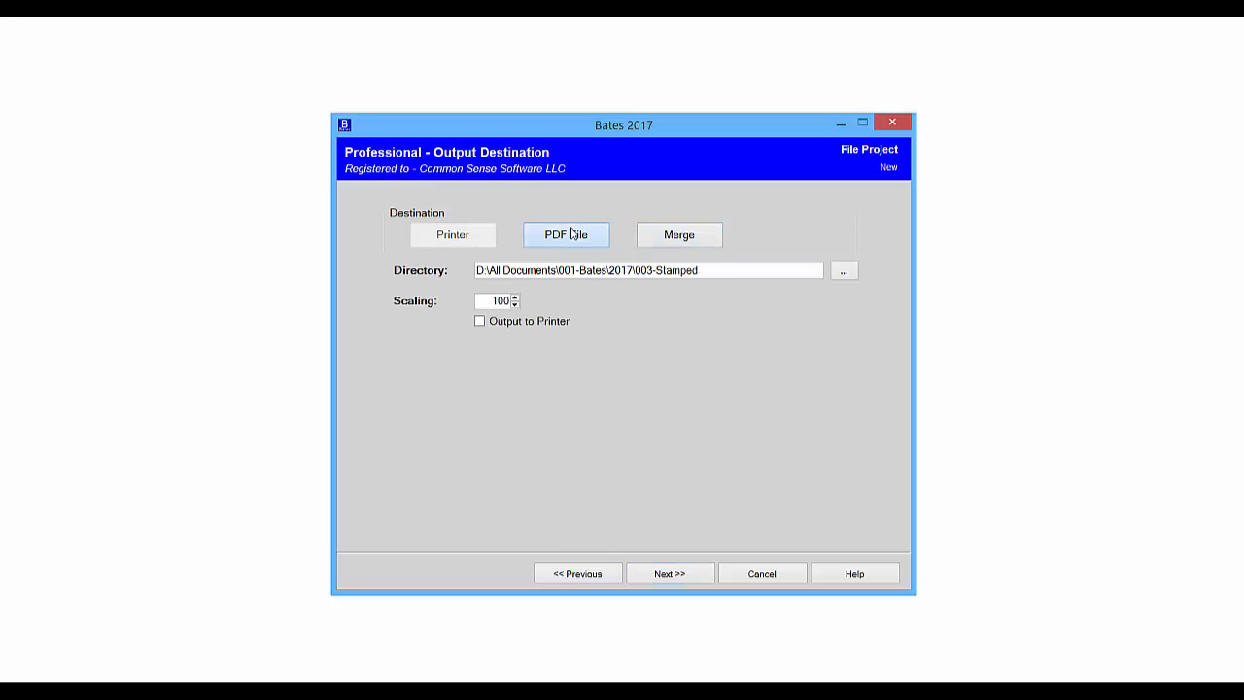
{"action": "left_click", "coordinate": [678, 574]}
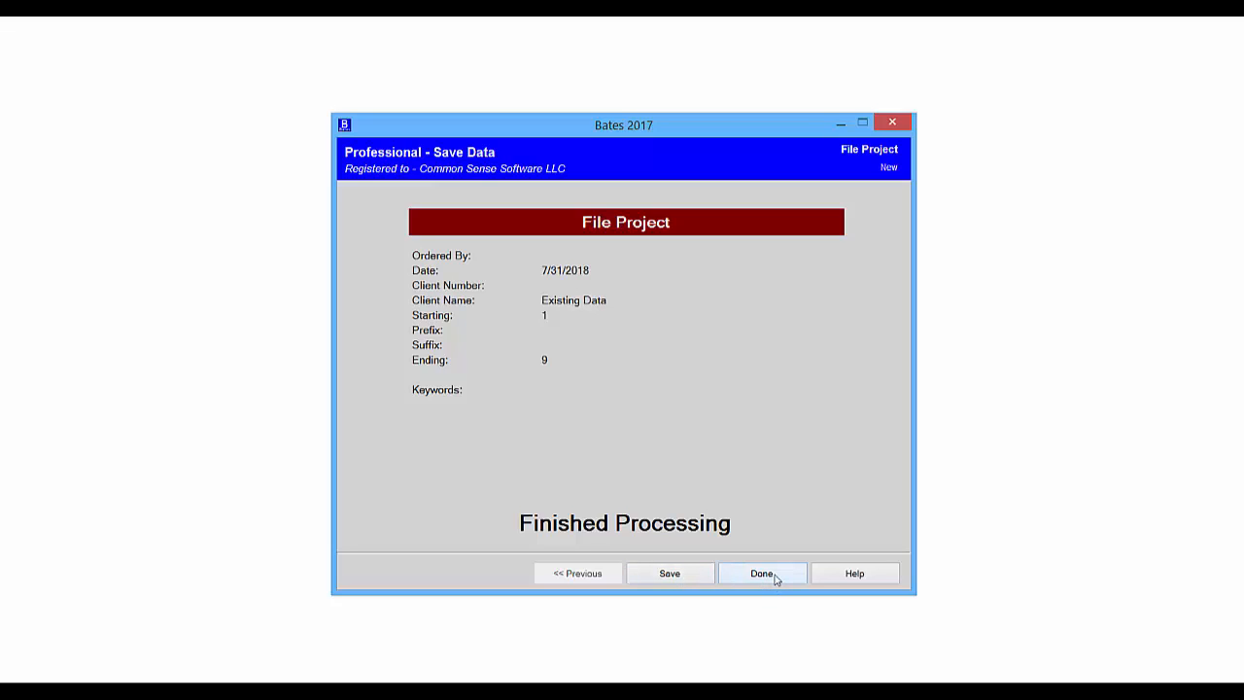
{"action": "left_click", "coordinate": [694, 577]}
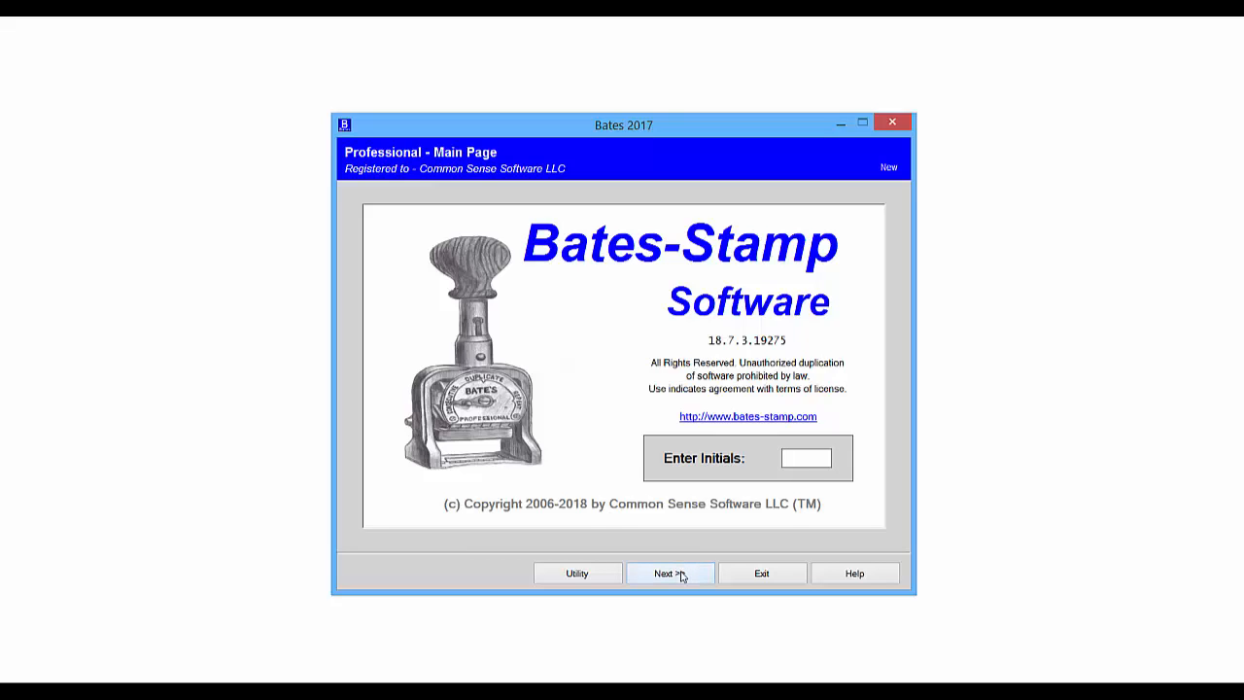
Begin a new job as user New based on existing data, using the saved Existing Data file project
{"action": "left_click", "coordinate": [681, 575]}
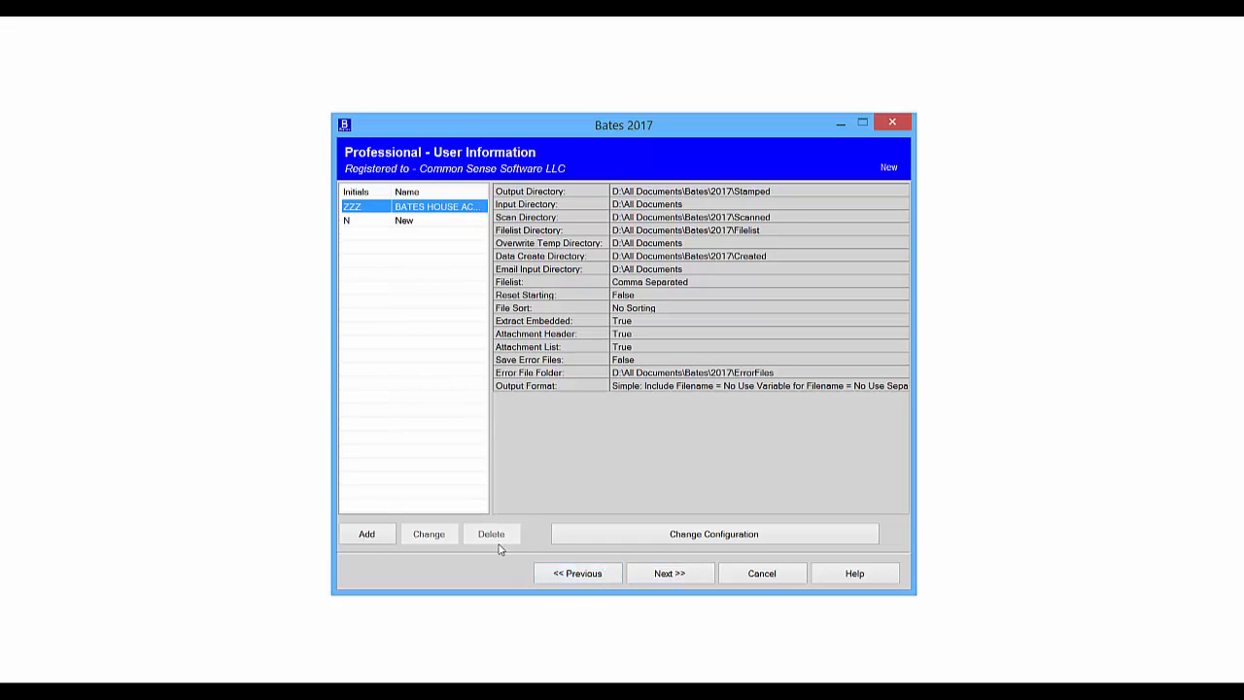
{"action": "left_click", "coordinate": [394, 223]}
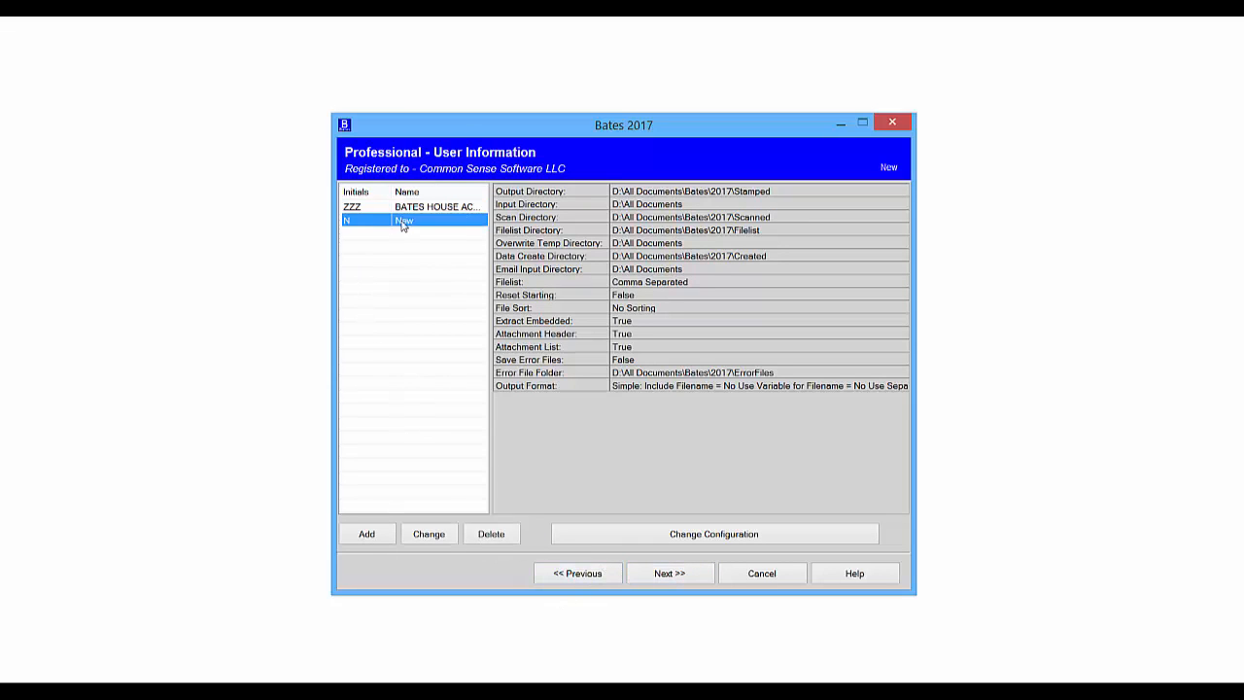
{"action": "left_click", "coordinate": [680, 575]}
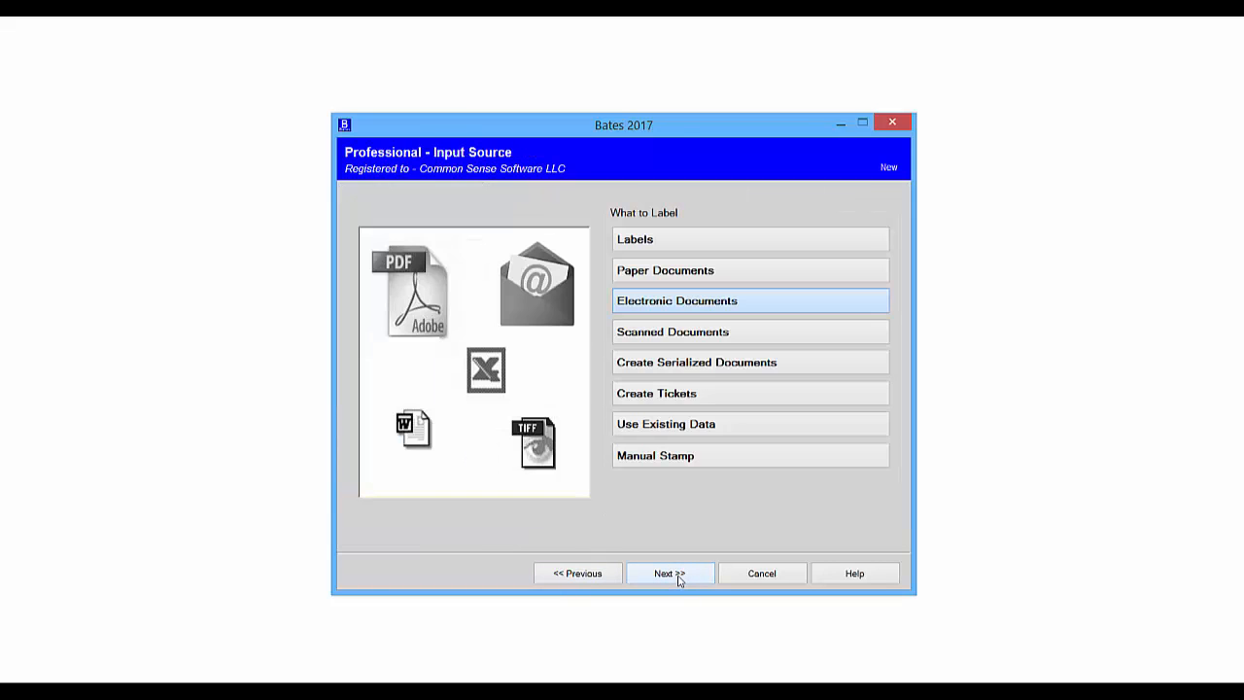
{"action": "left_click", "coordinate": [671, 432]}
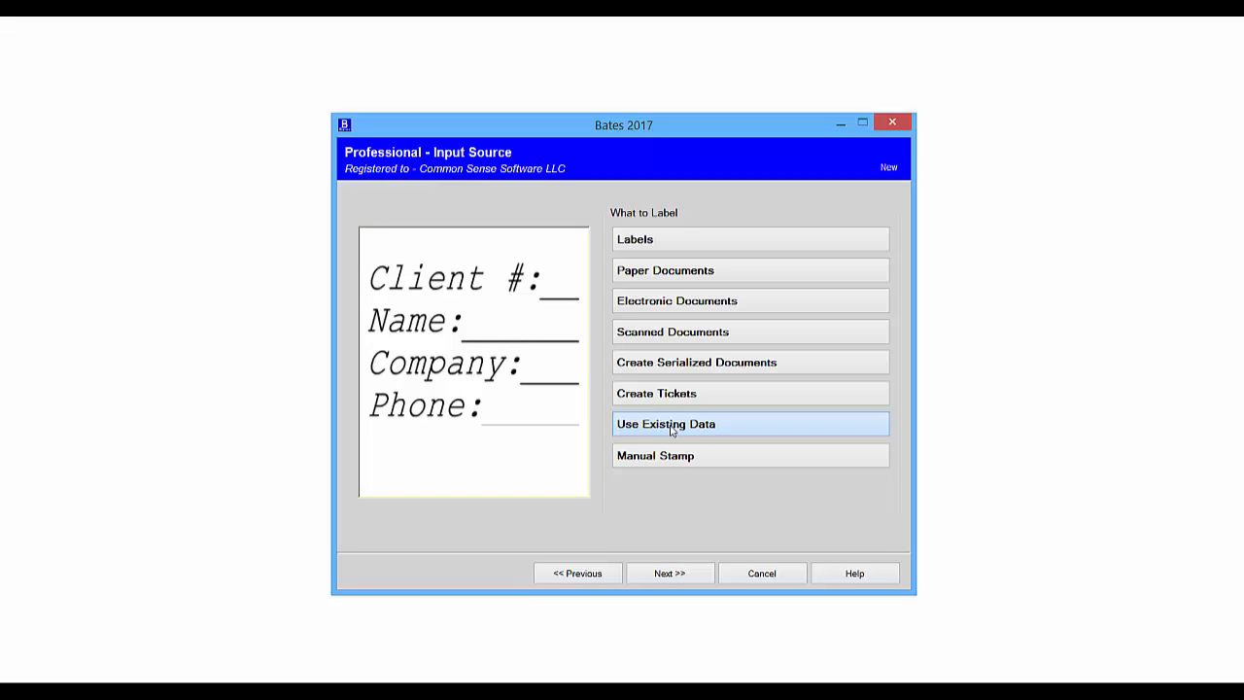
{"action": "left_click", "coordinate": [673, 573]}
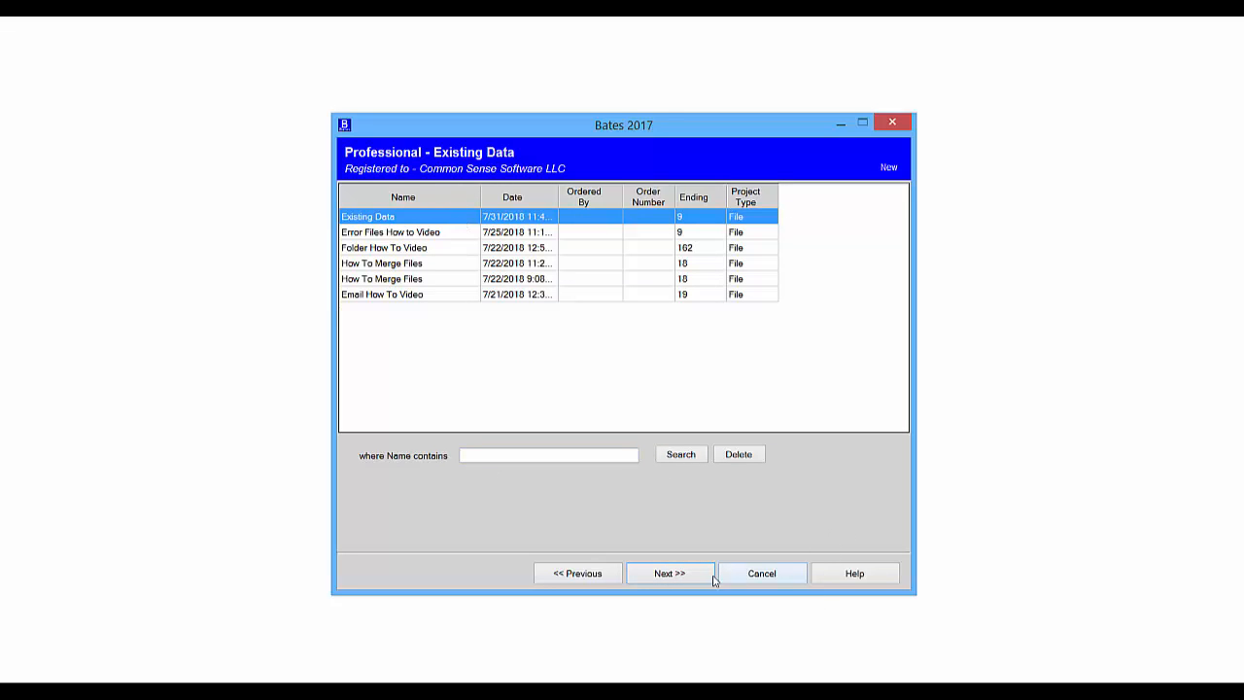
{"action": "left_click", "coordinate": [681, 578]}
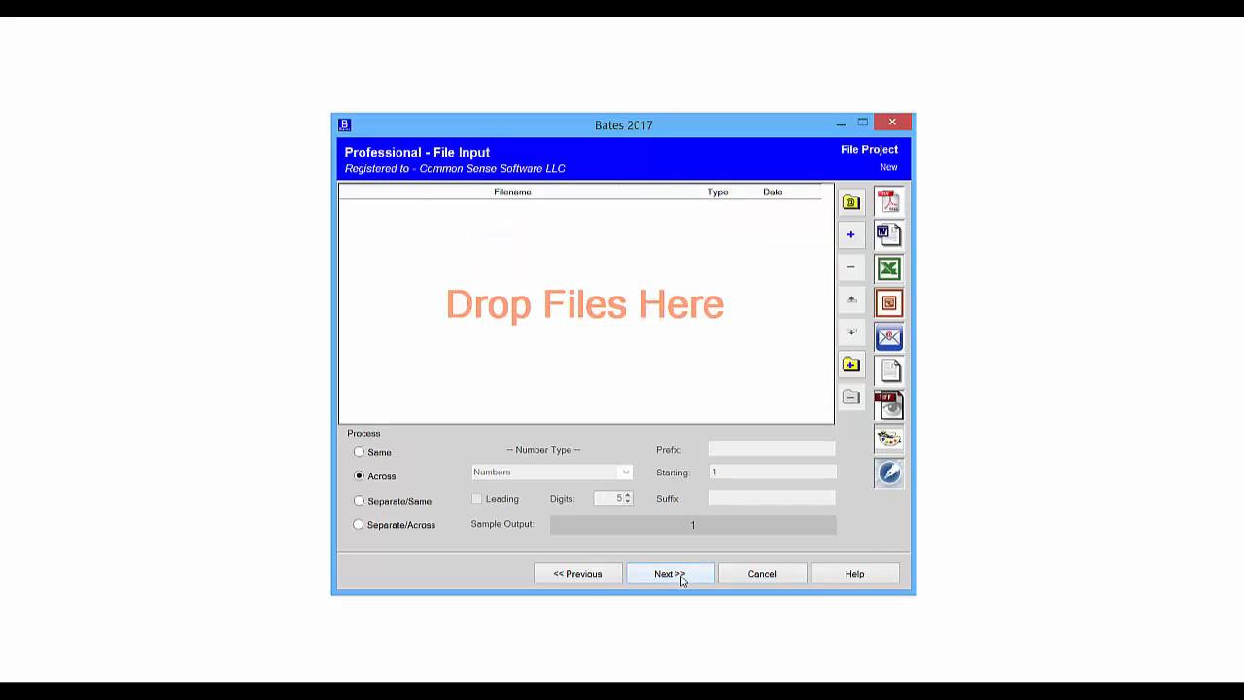
Add PDF_DOCUMENT_4.pdf, PDF_DOCUMENT_5.pdf and PDF_DOCUMENT_6.pdf to the project and continue with the sequential label type to the customer info
{"action": "left_click", "coordinate": [850, 238]}
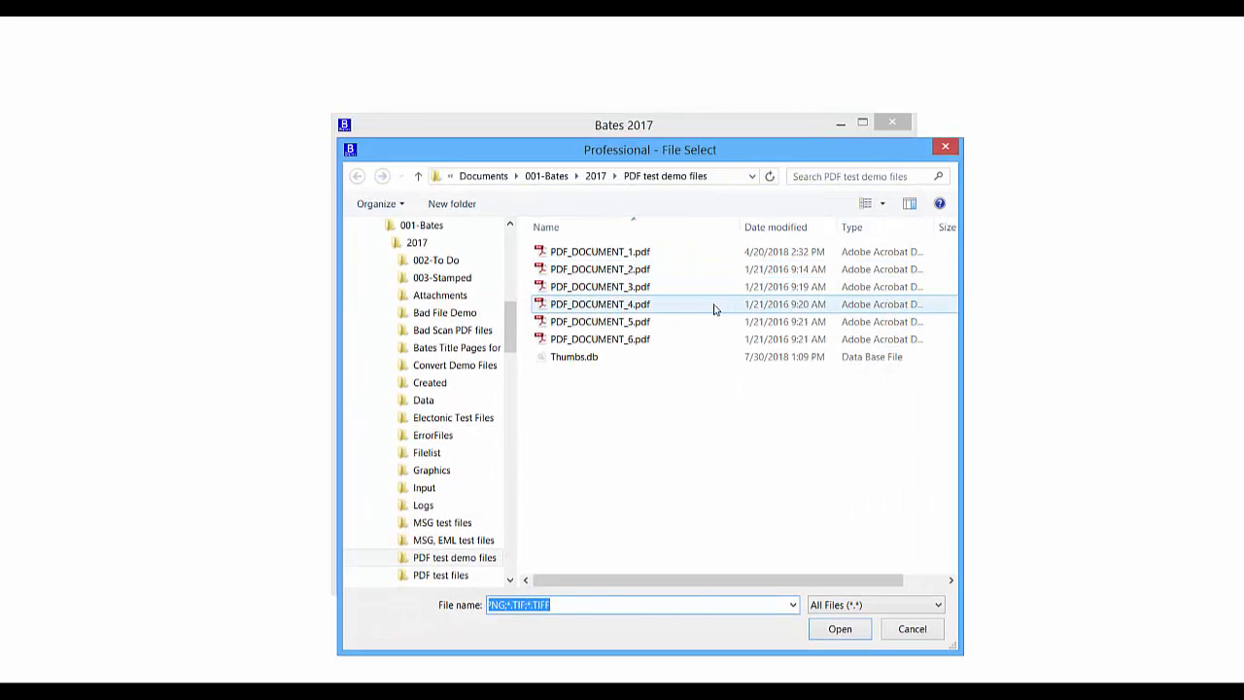
{"action": "left_click_drag", "start_coordinate": [713, 309], "coordinate": [719, 347]}
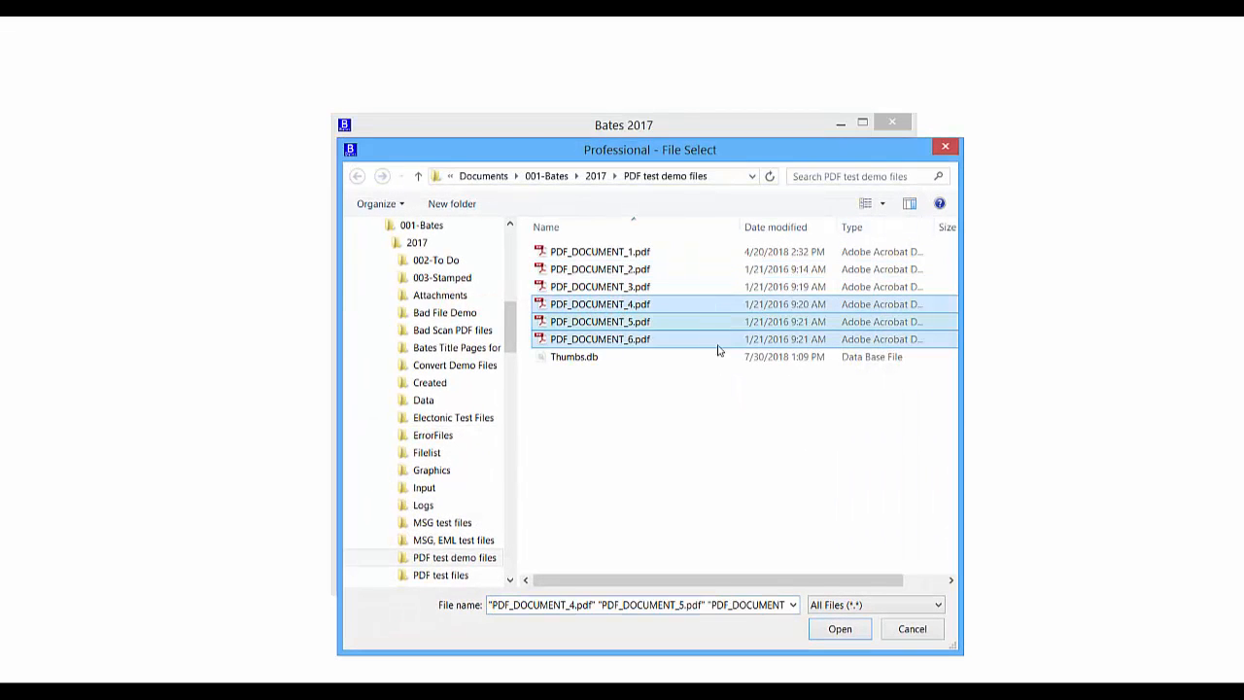
{"action": "left_click", "coordinate": [841, 629]}
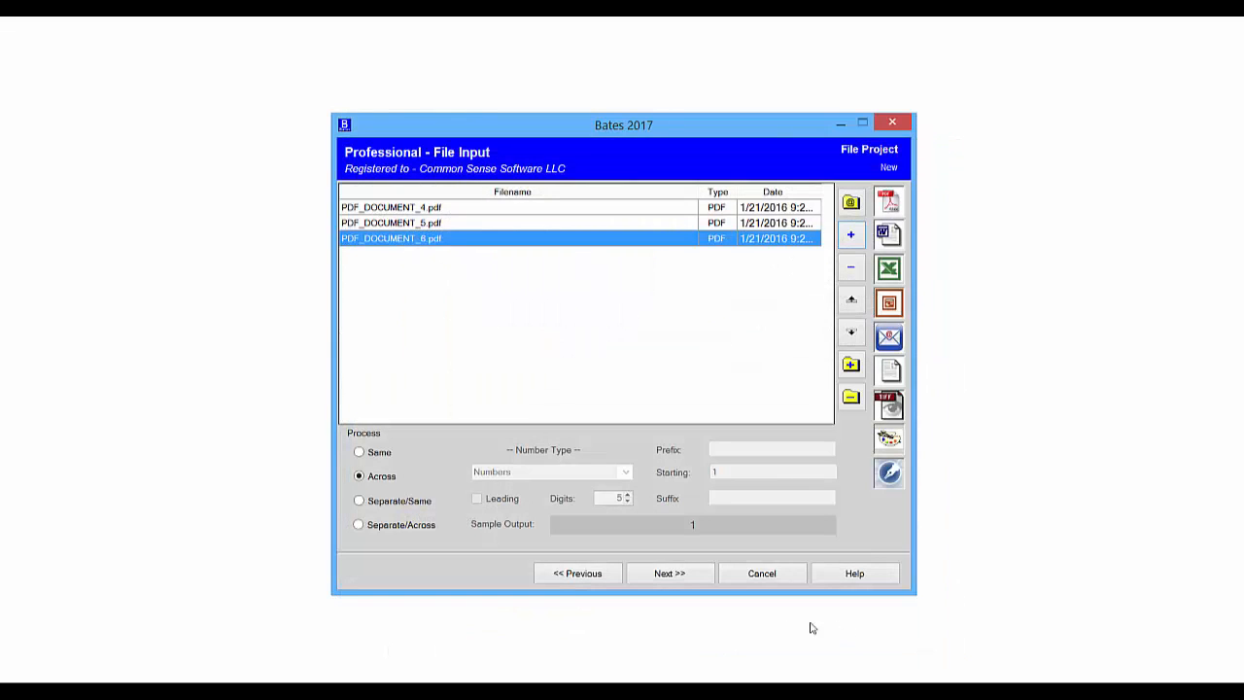
{"action": "left_click", "coordinate": [663, 581]}
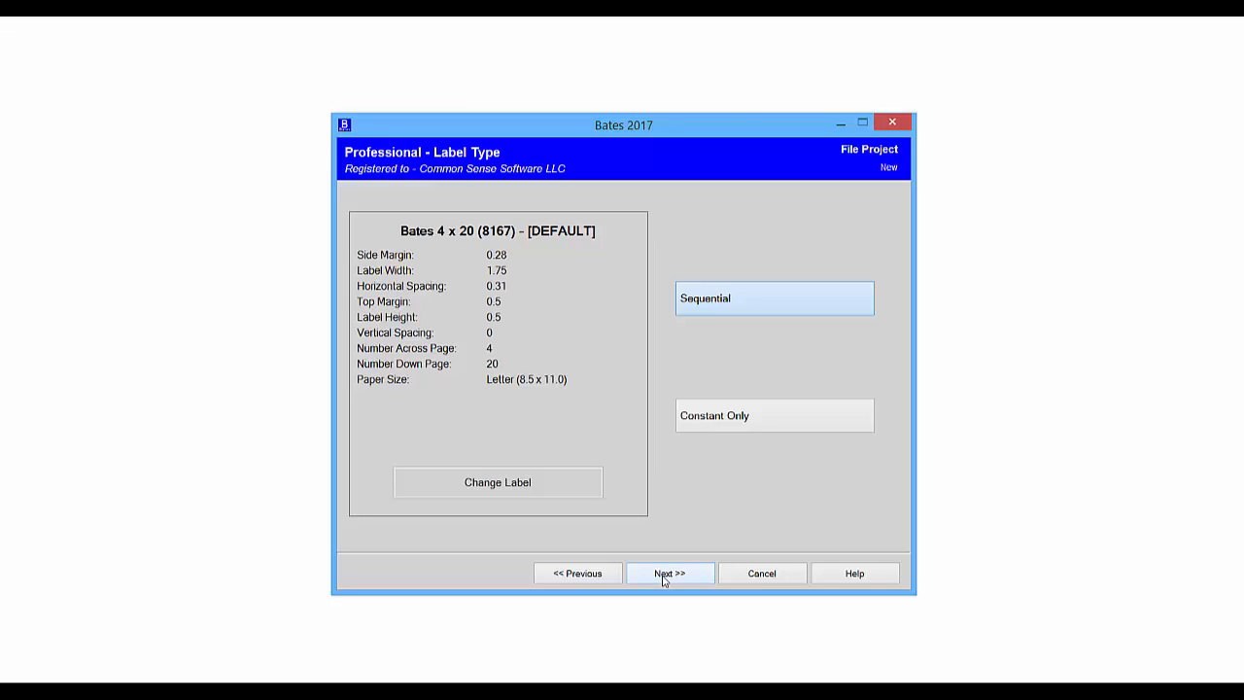
{"action": "left_click", "coordinate": [664, 576]}
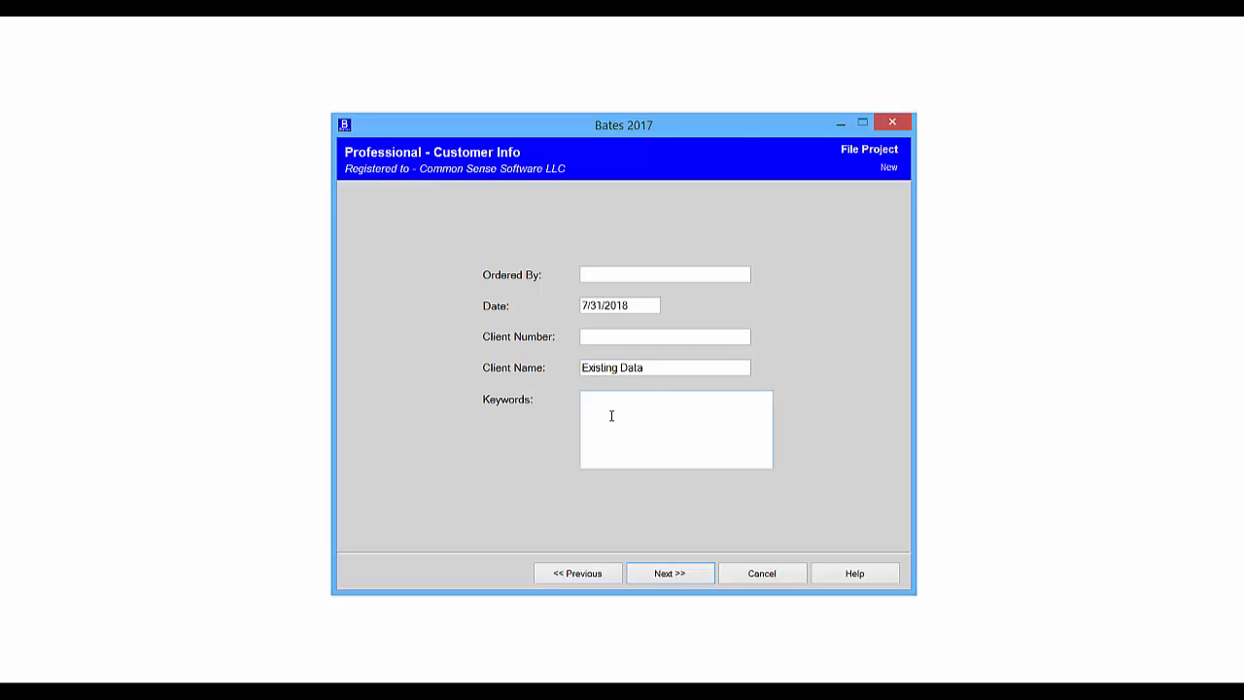
Keep the reused customer info, the five-digit numbering starting at 10 and the existing label items, continuing to the label location
{"action": "left_click", "coordinate": [670, 573]}
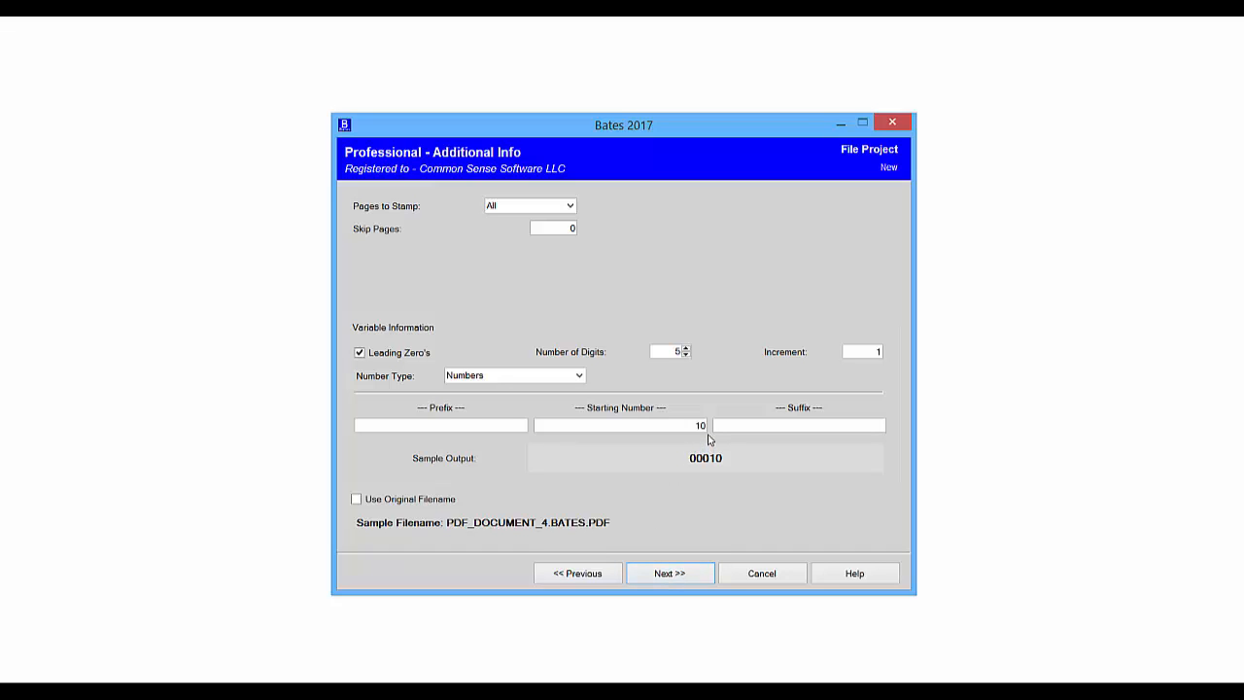
{"action": "left_click", "coordinate": [670, 577]}
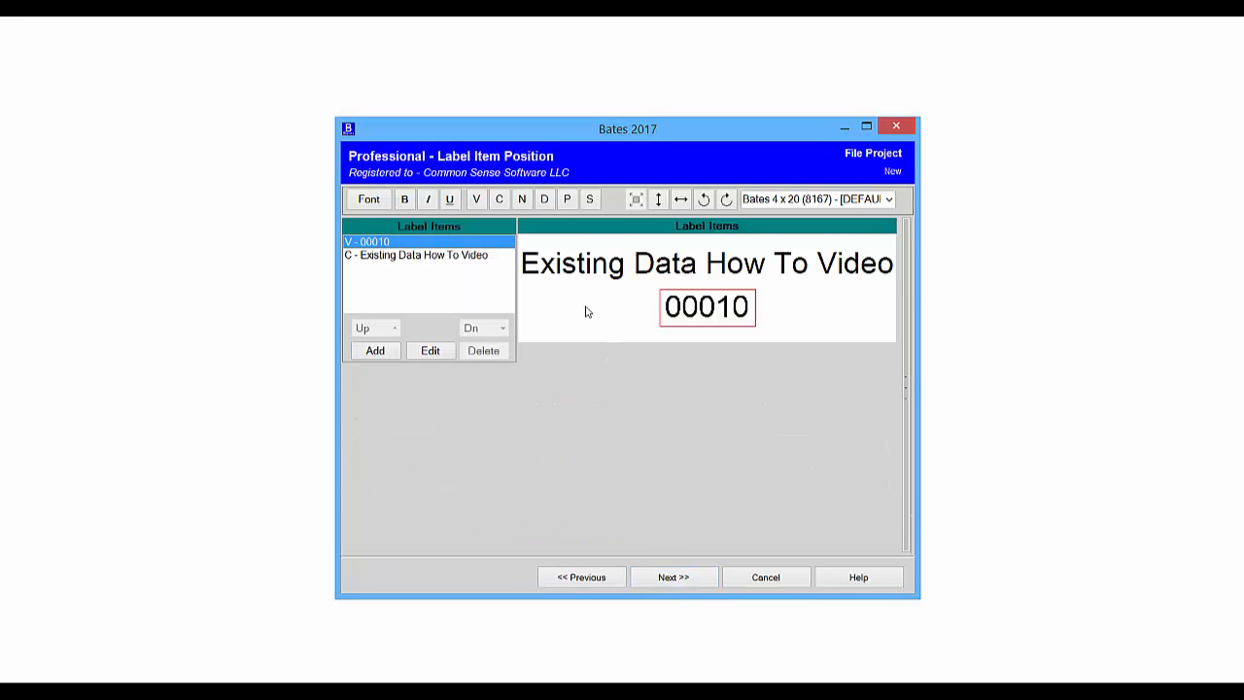
{"action": "left_click", "coordinate": [708, 582]}
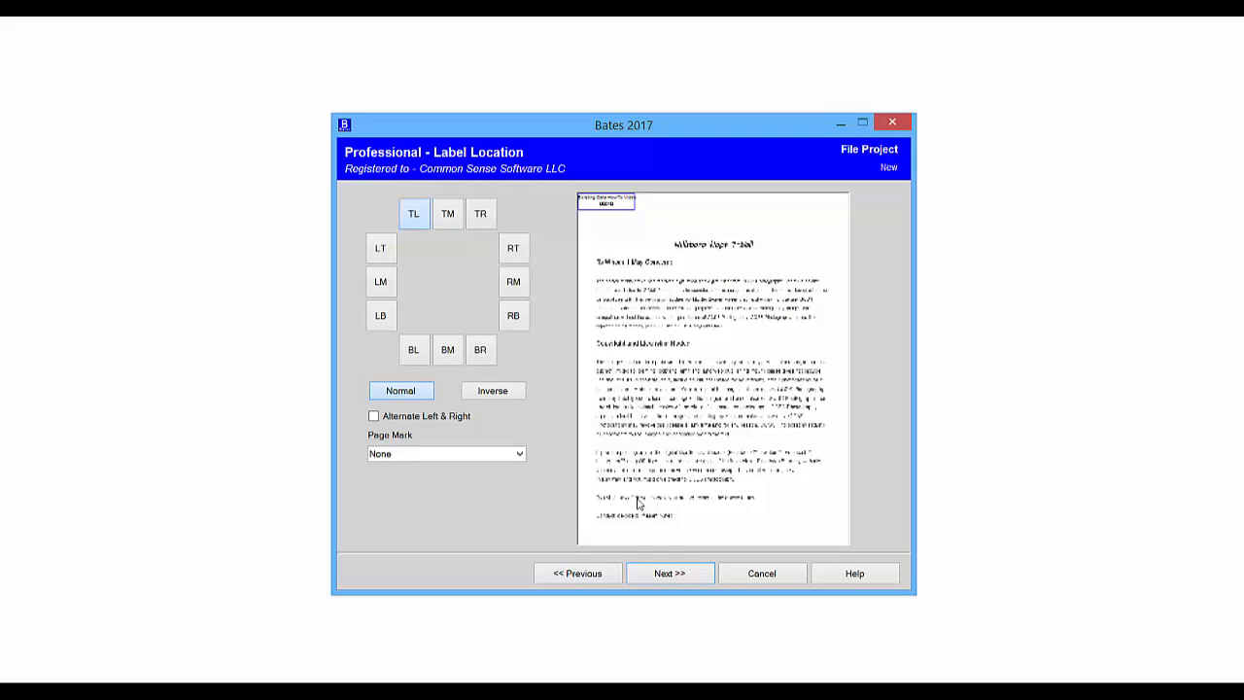
Keep the TL label location, stamp the documents to PDF files in 003-Stamped and save the project, overwriting the client data
{"action": "left_click", "coordinate": [671, 573]}
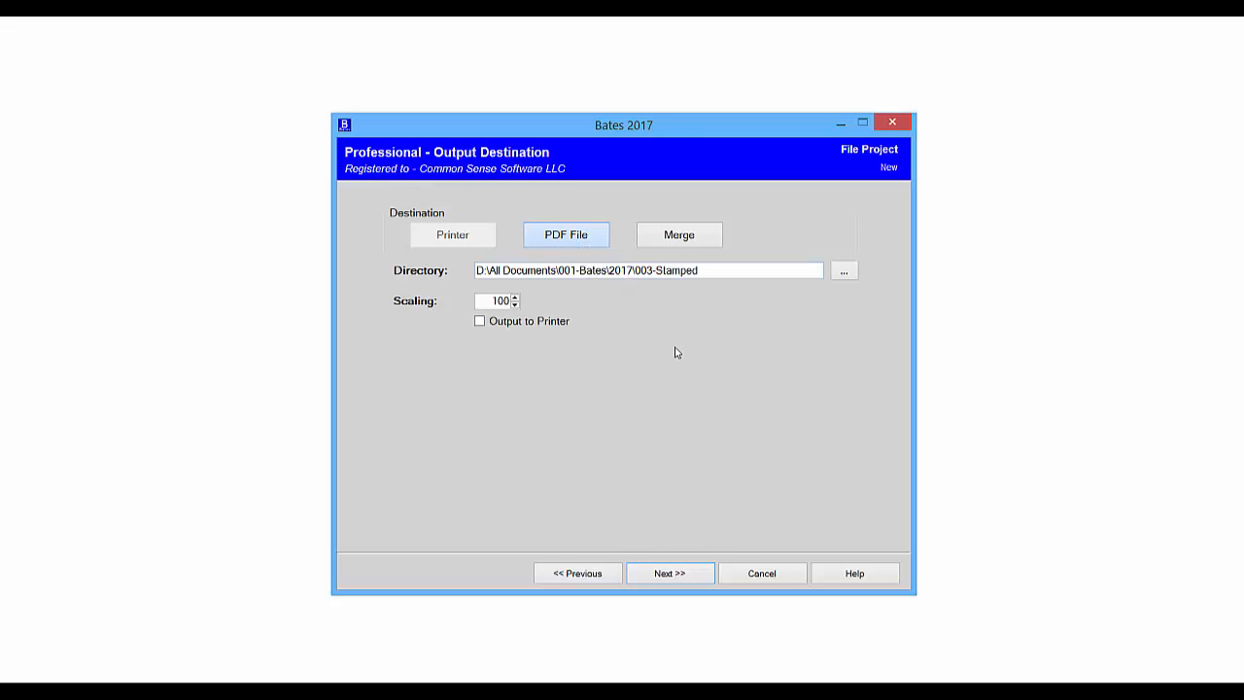
{"action": "left_click", "coordinate": [671, 570]}
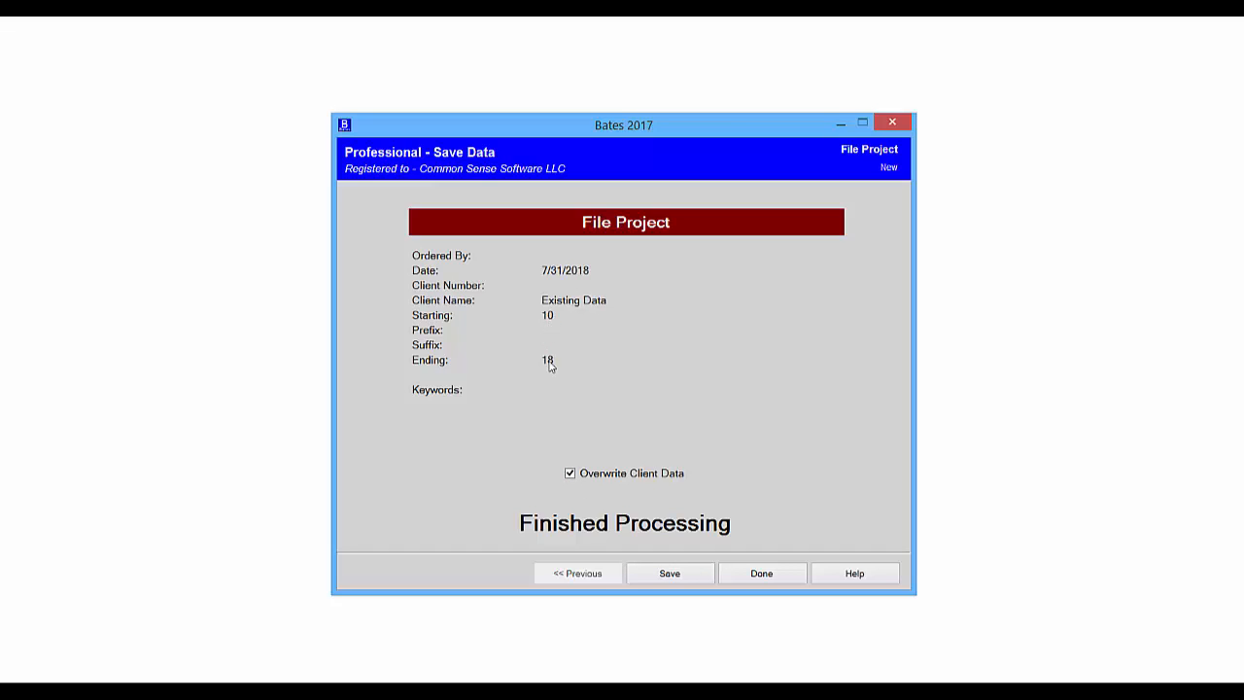
{"action": "left_click", "coordinate": [669, 573]}
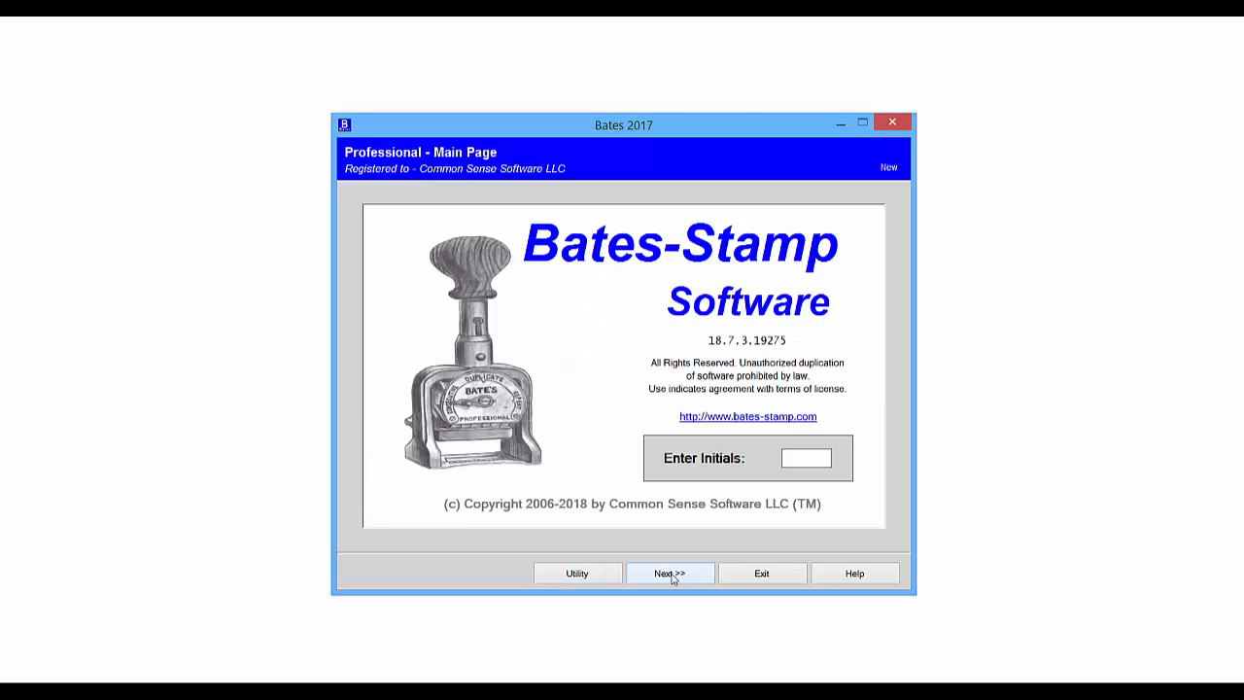
Examine the saved Existing Data project in user New's existing data list, and cancel back to the main page
{"action": "left_click", "coordinate": [670, 574]}
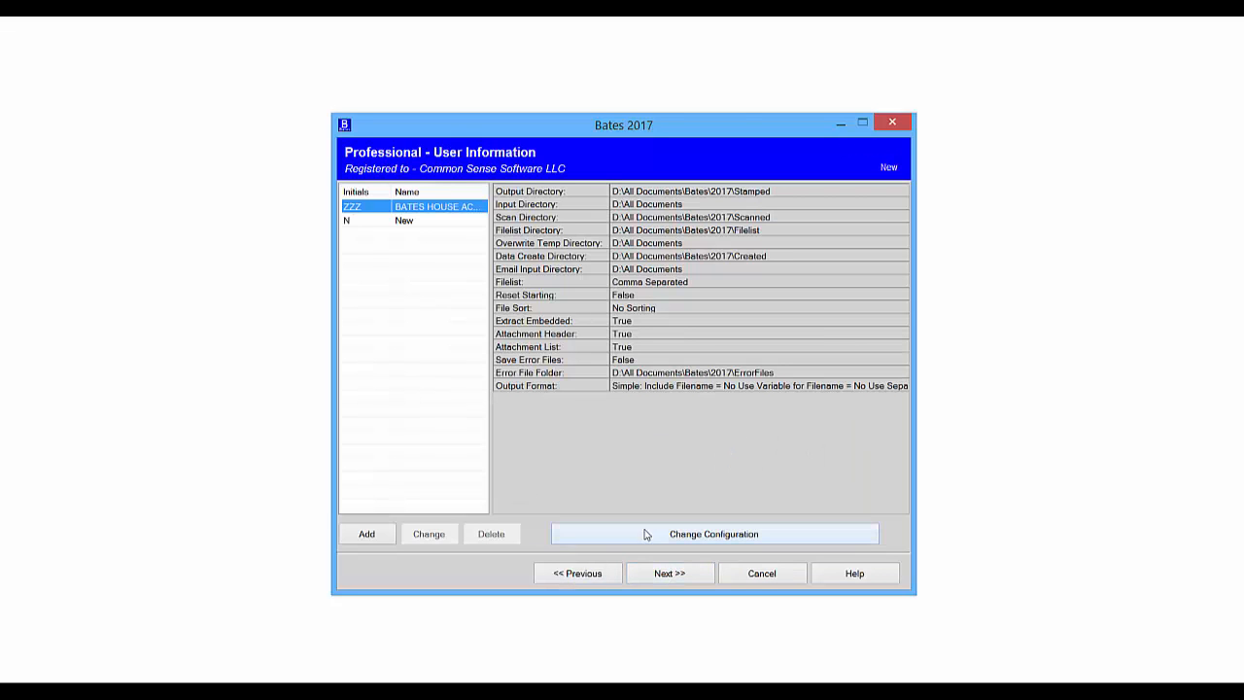
{"action": "left_click", "coordinate": [428, 221]}
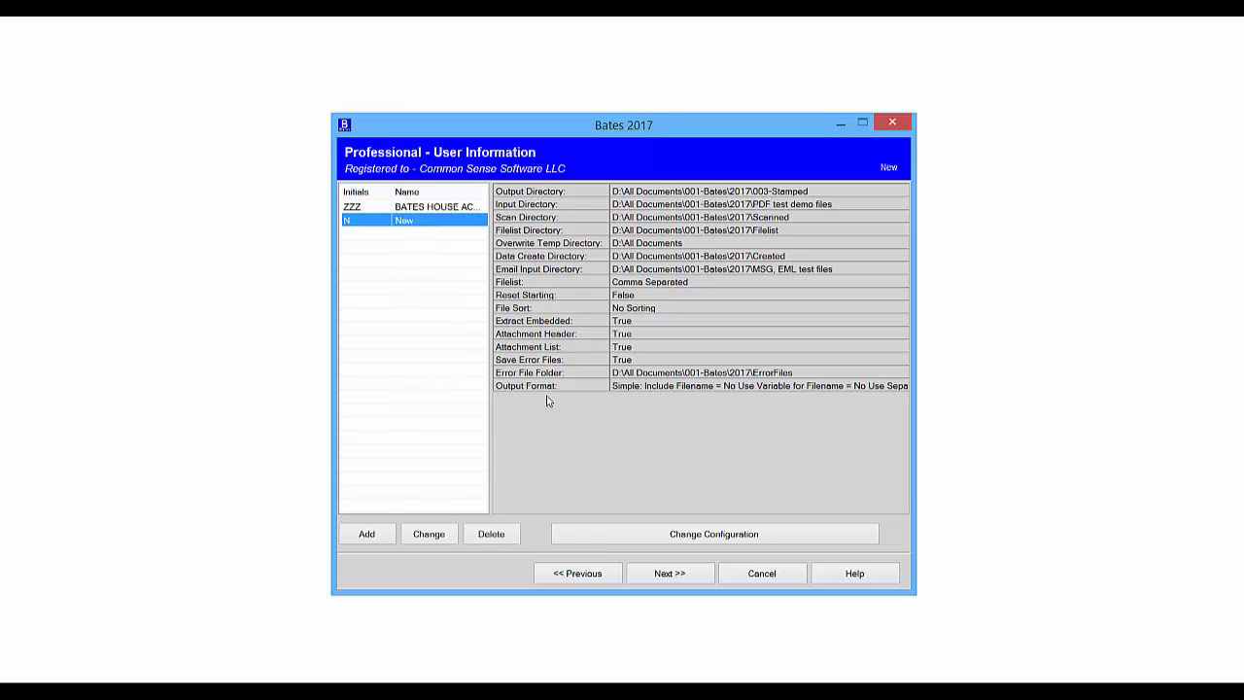
{"action": "left_click", "coordinate": [670, 573]}
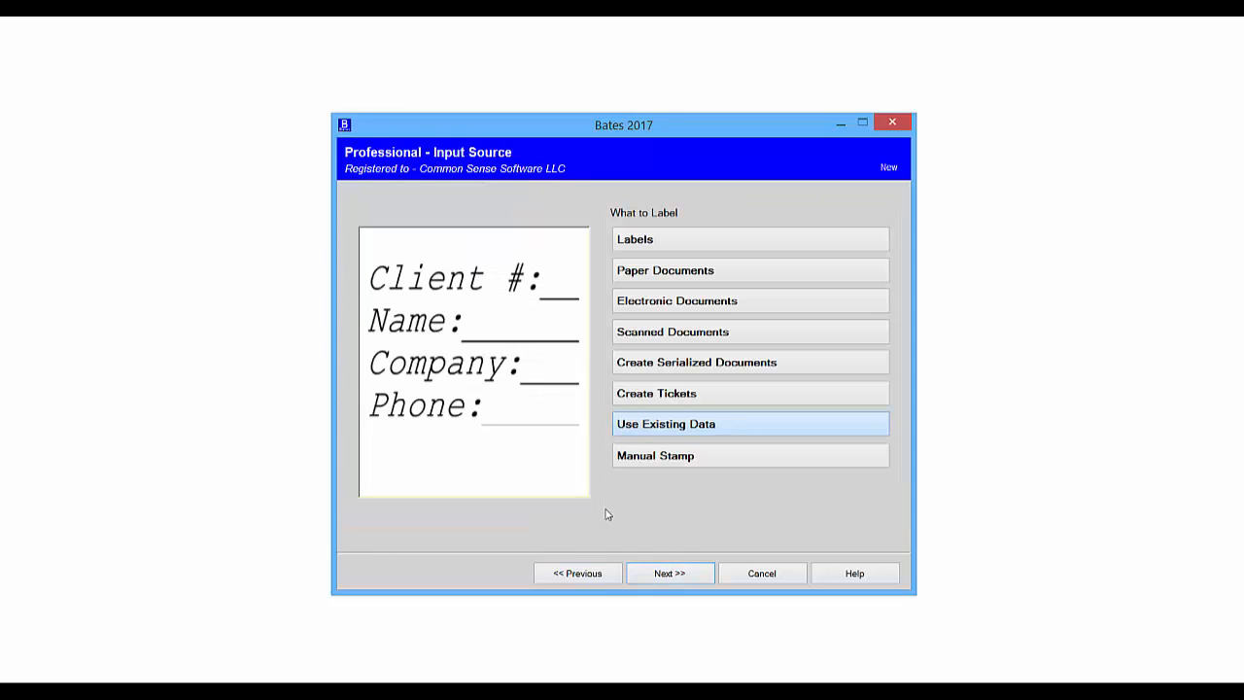
{"action": "left_click", "coordinate": [689, 425]}
{"action": "left_click", "coordinate": [661, 577]}
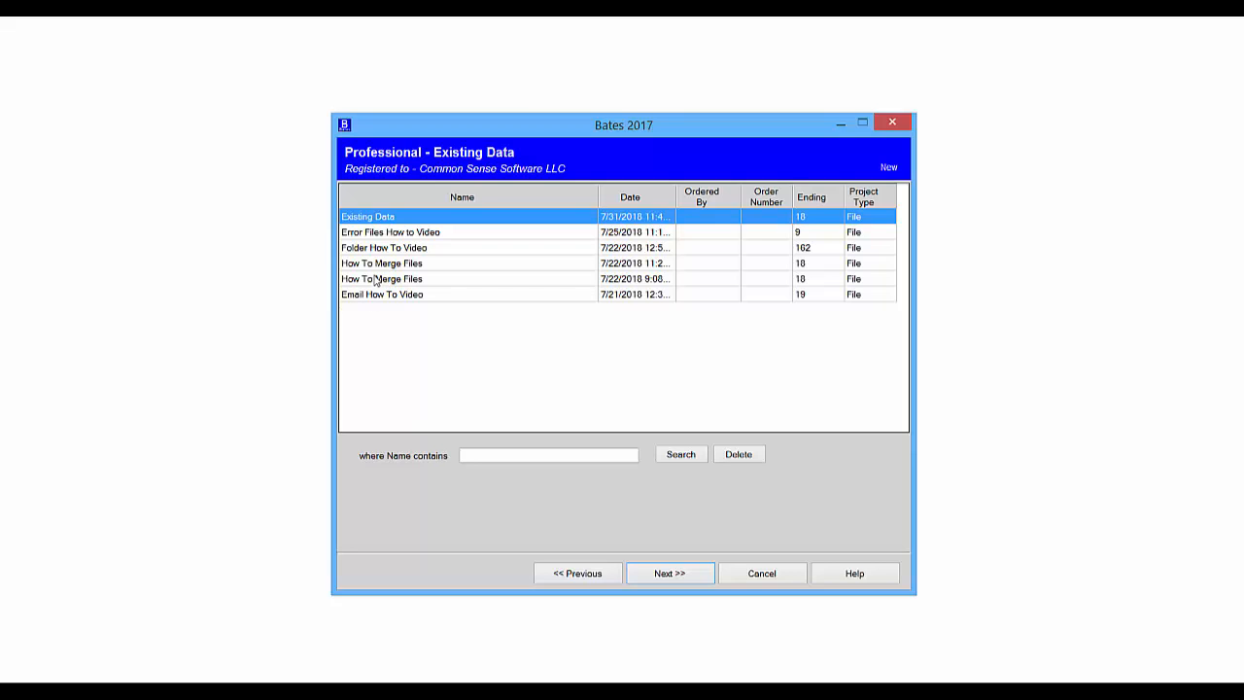
{"action": "left_click", "coordinate": [752, 575]}
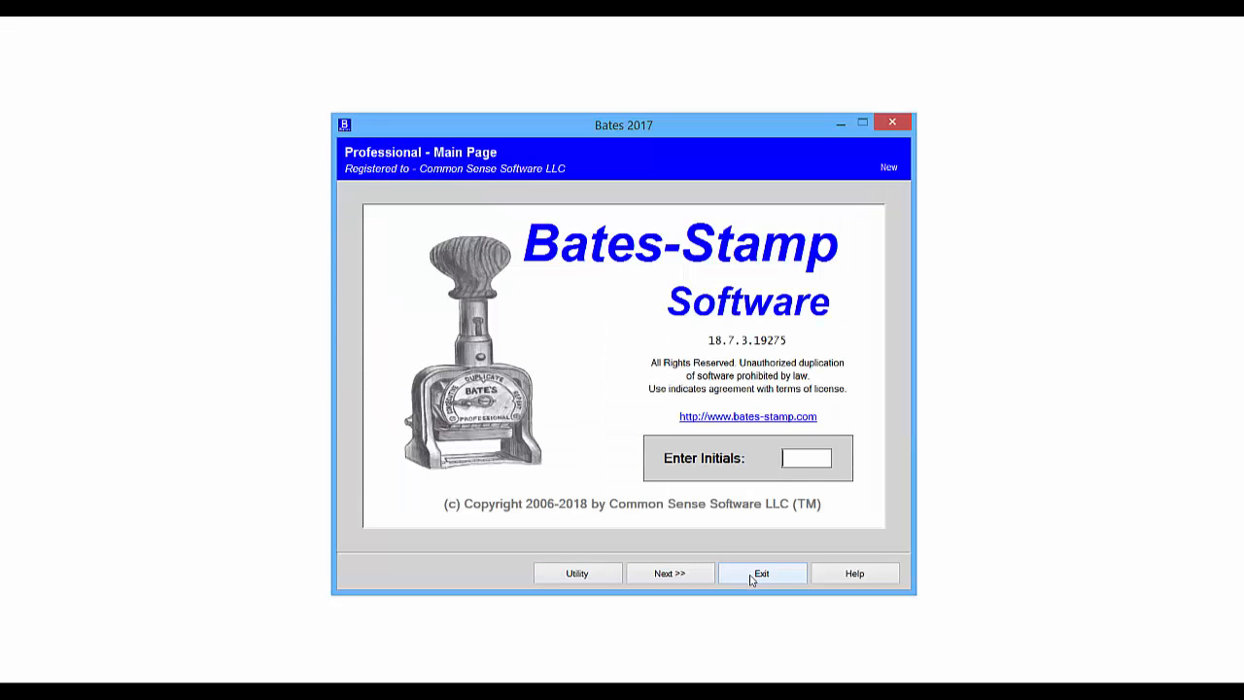